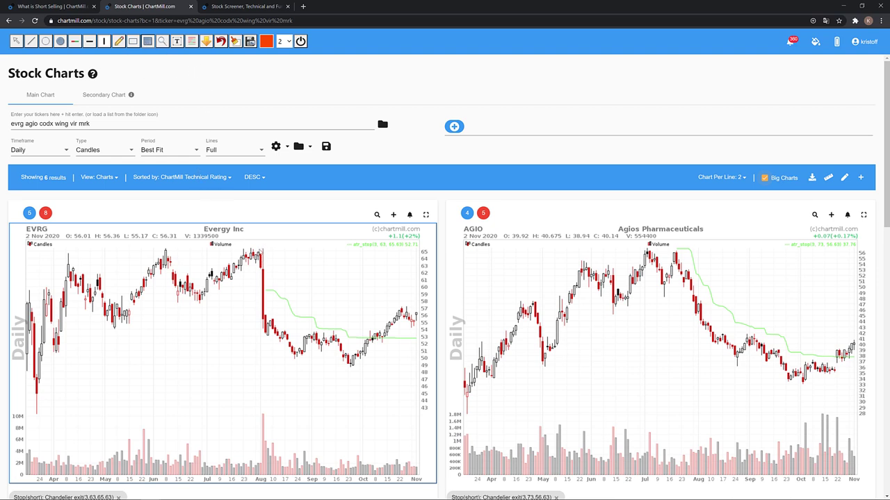
Draw salmon rectangles over the sharp price drops on the EVRG, AGIO, CODX and VIR charts
left_click_drag(258, 248, 300, 369)
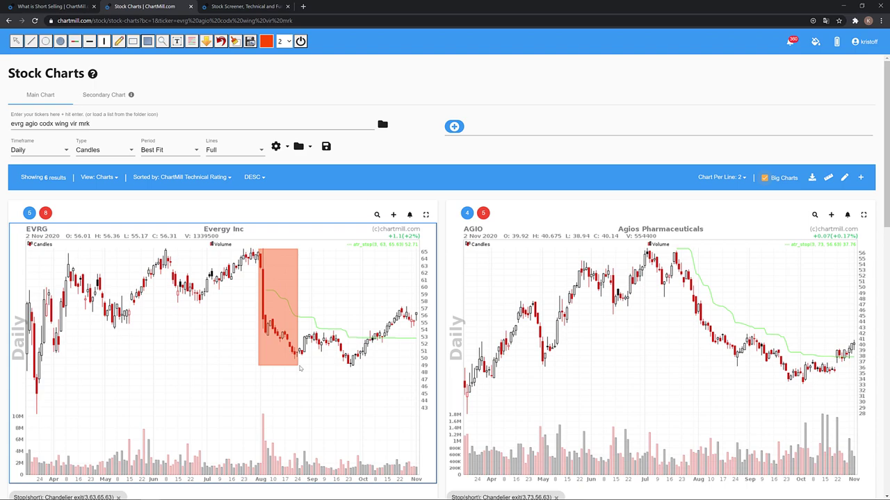
left_click_drag(678, 253, 740, 368)
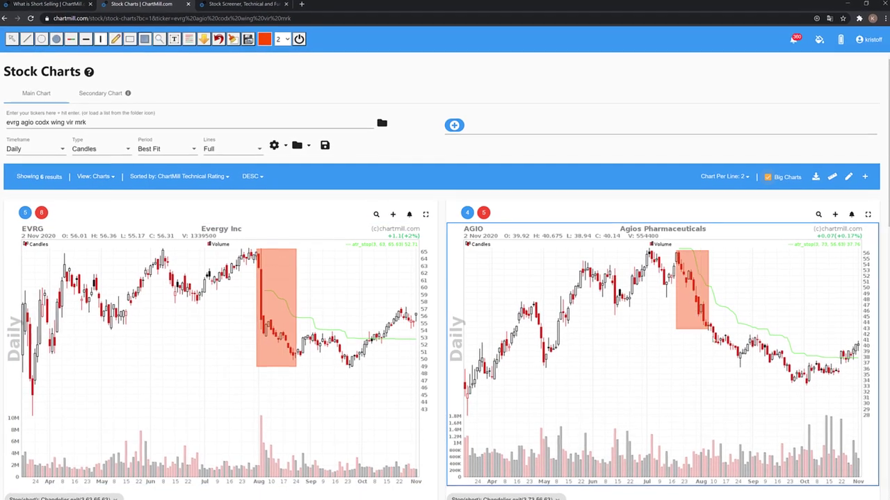
scroll(686, 398, "down", 5)
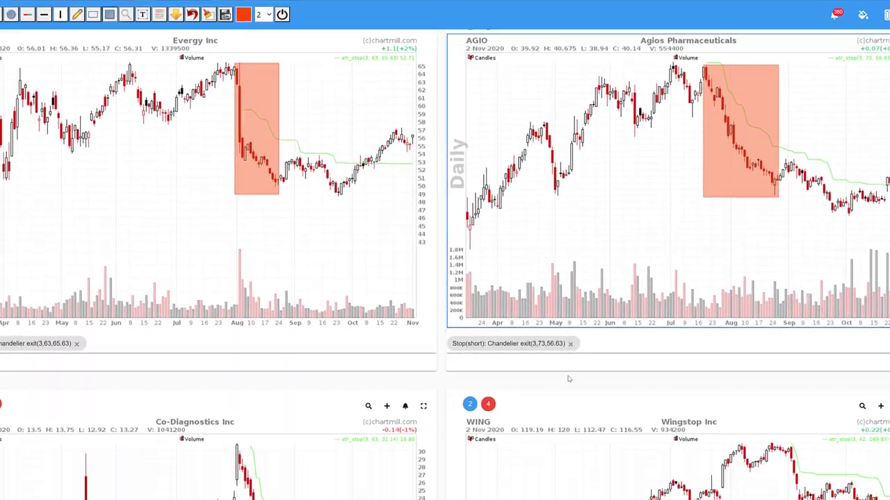
left_click_drag(227, 270, 298, 472)
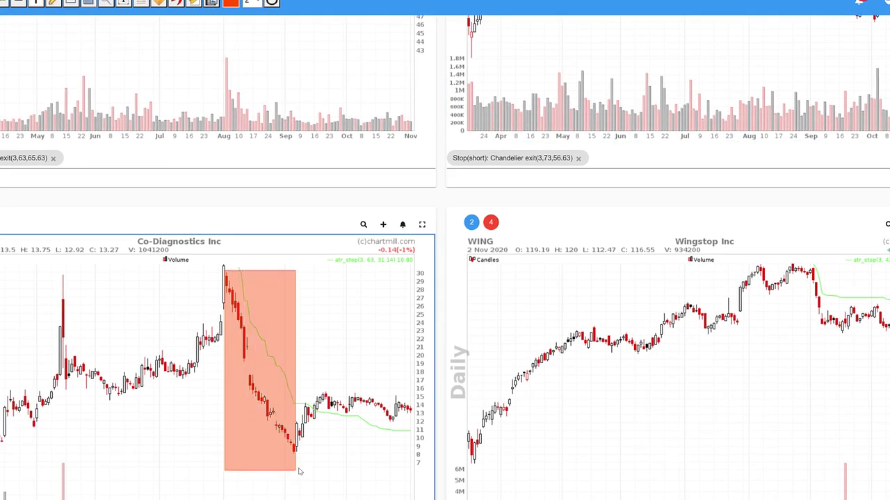
scroll(752, 347, "down", 3)
scroll(733, 339, "down", 2)
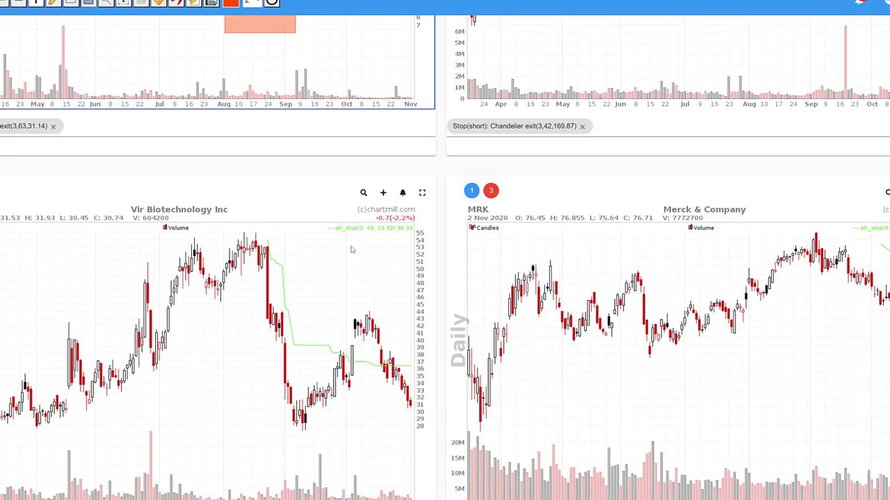
left_click_drag(265, 239, 310, 439)
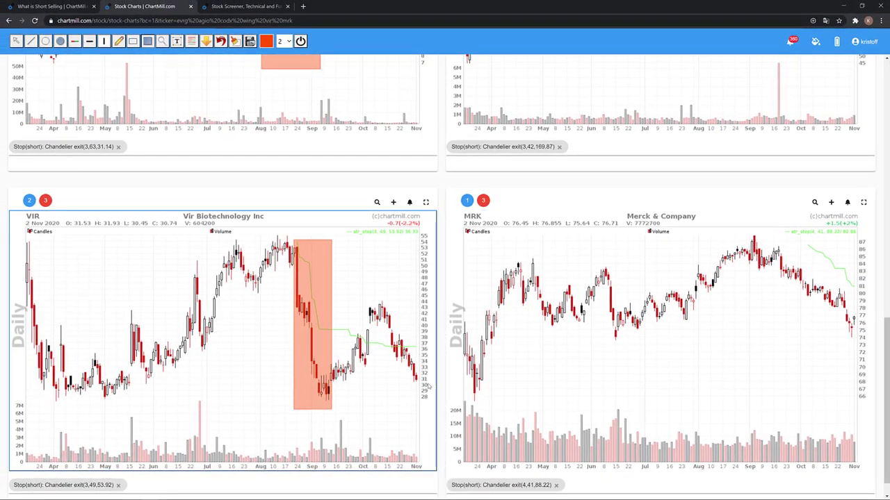
Open What is Short Selling from Documentation Center > Education & Background
left_click(44, 7)
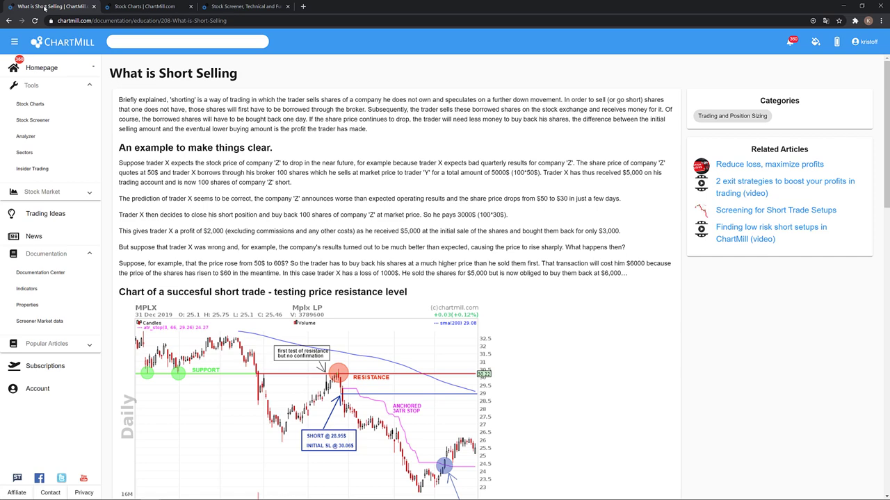
left_click(58, 273)
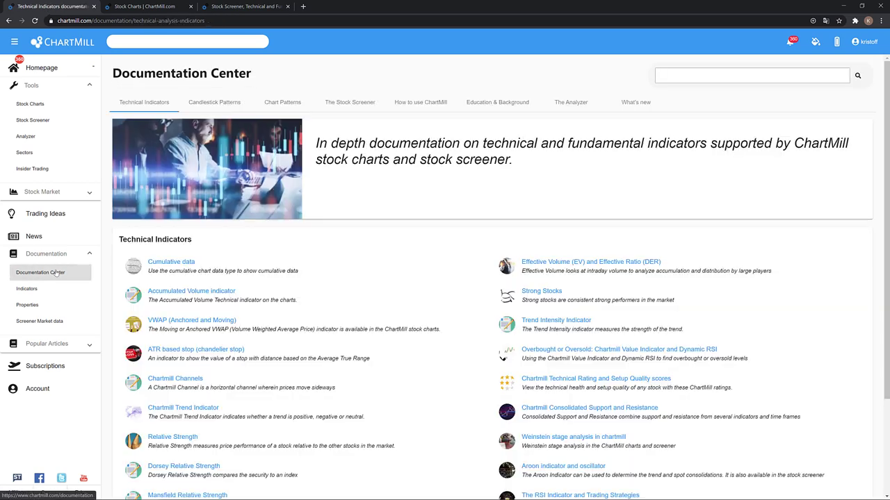
left_click(477, 103)
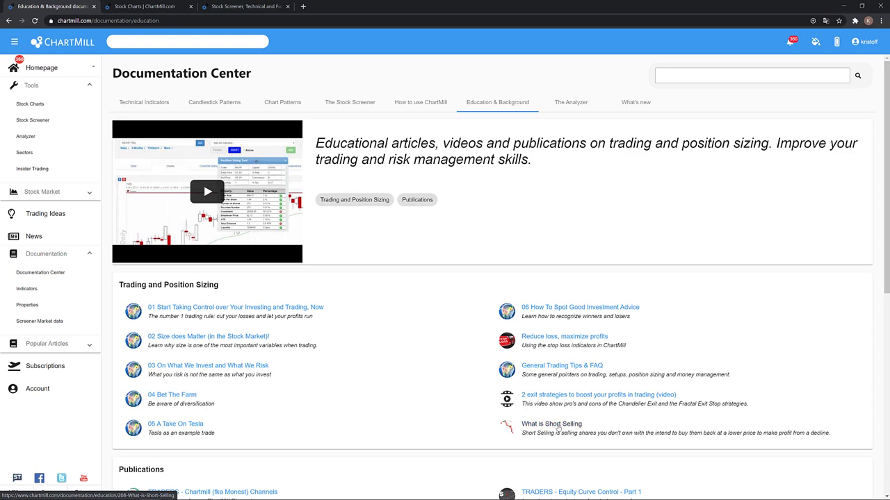
left_click(549, 424)
Scroll down through the What is Short Selling article to read it
scroll(255, 172, "down", 5)
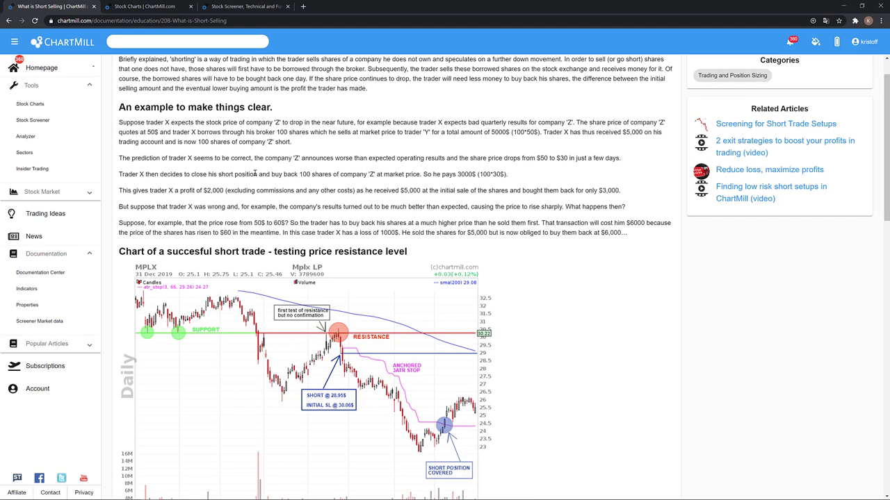
scroll(257, 177, "down", 2)
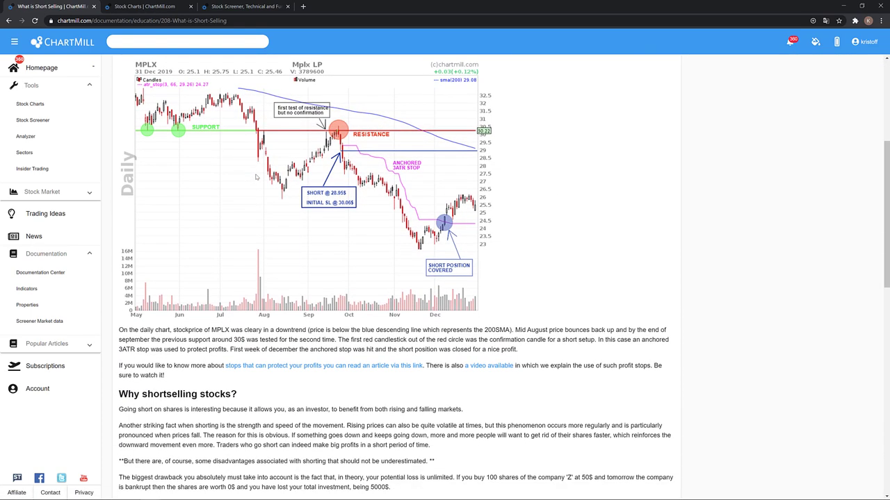
scroll(256, 177, "down", 6)
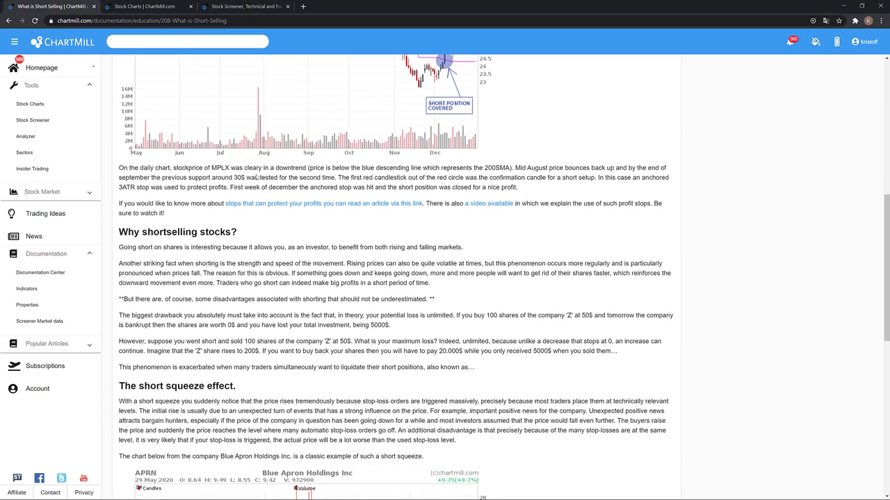
scroll(255, 175, "down", 3)
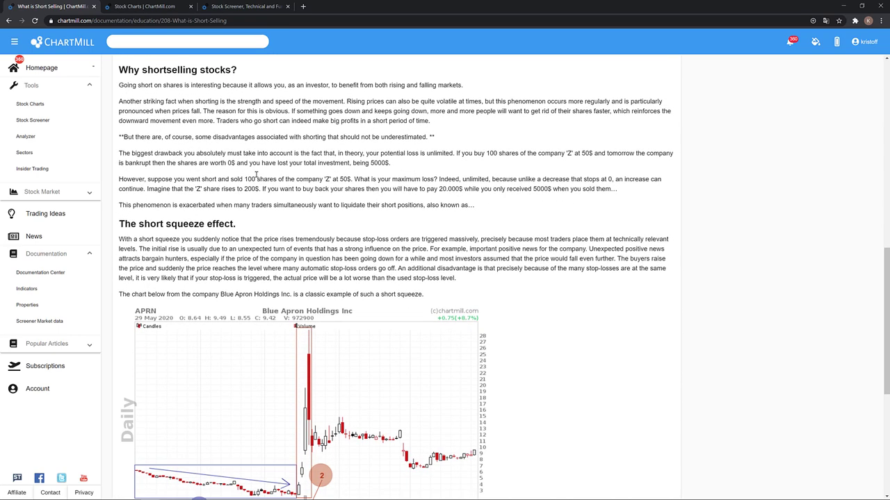
scroll(256, 178, "down", 4)
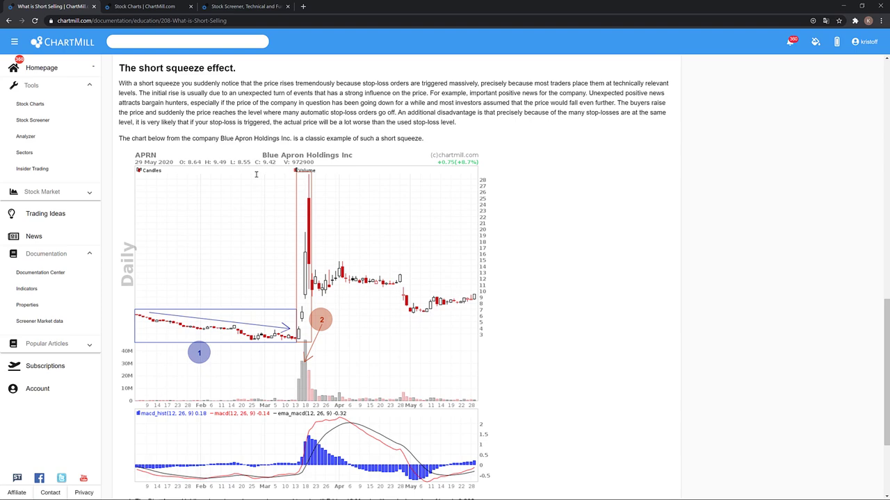
scroll(256, 177, "down", 2)
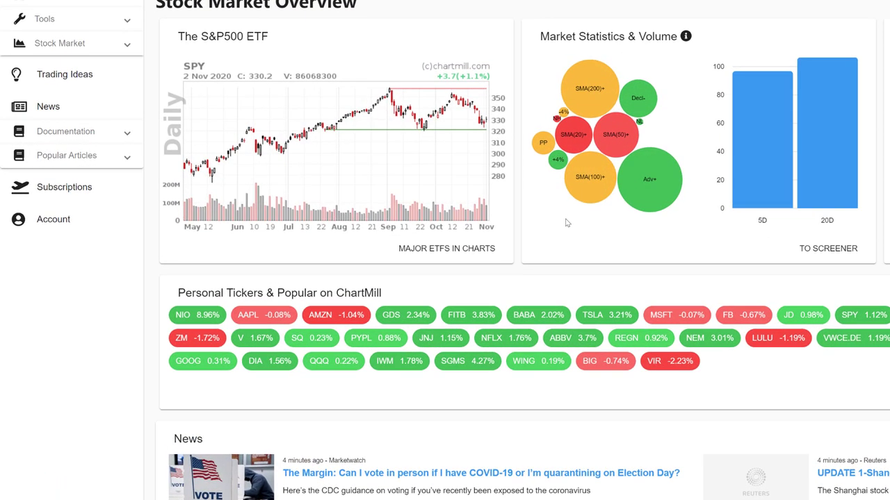
Filter Trading Ideas to Short Only setups from ChartMill Screens Only
left_click(64, 78)
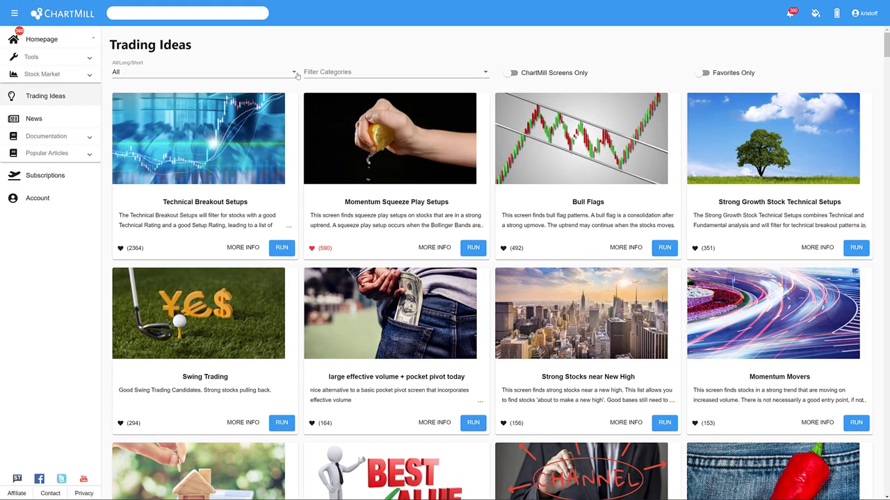
left_click(296, 74)
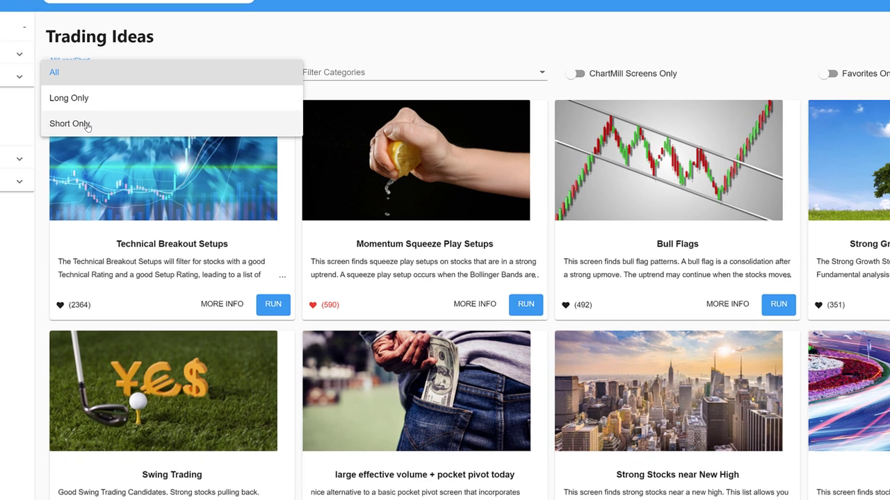
left_click(139, 111)
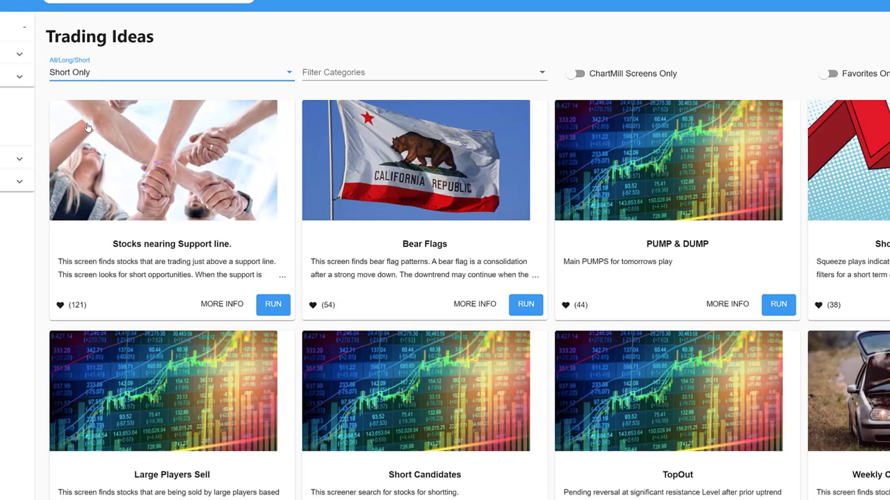
left_click(541, 72)
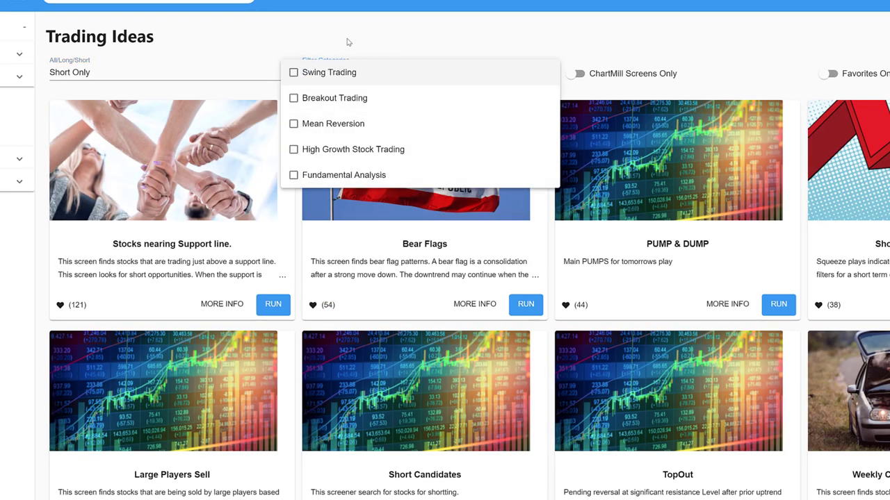
left_click(349, 42)
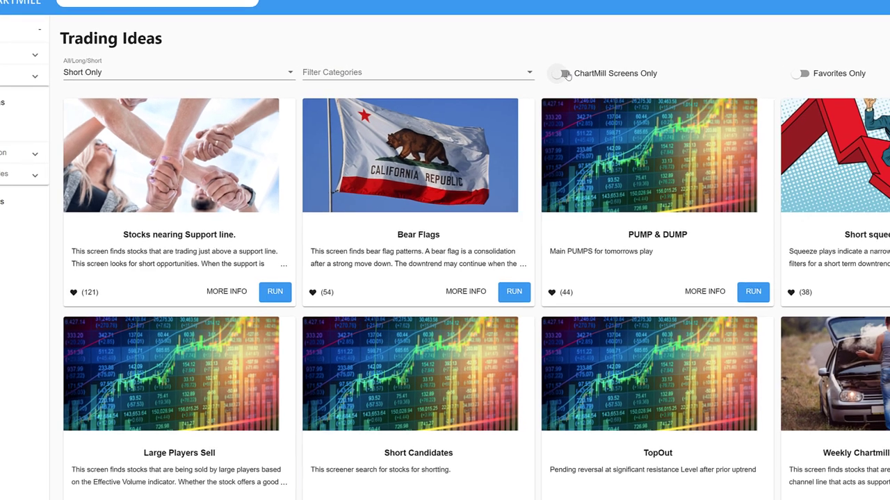
left_click(579, 74)
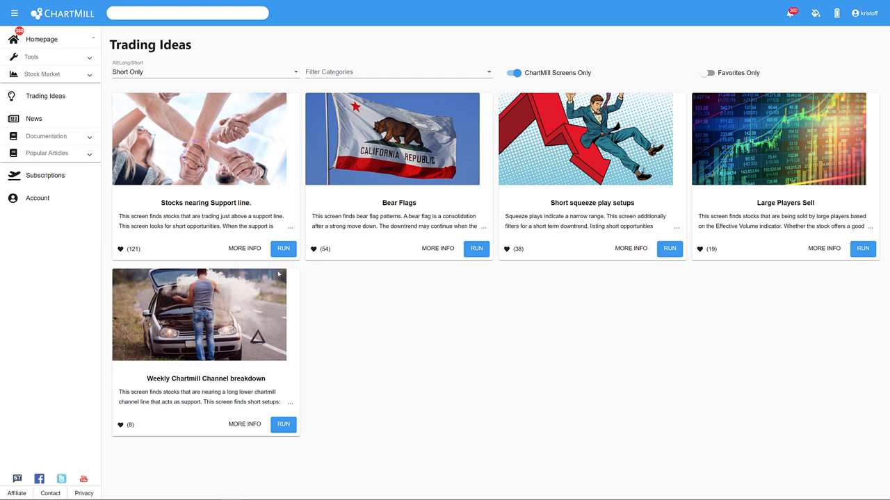
Show the Stocks nearing Support line. screen settings, such as S1 Length > 50 and Price Above 5
left_click(245, 249)
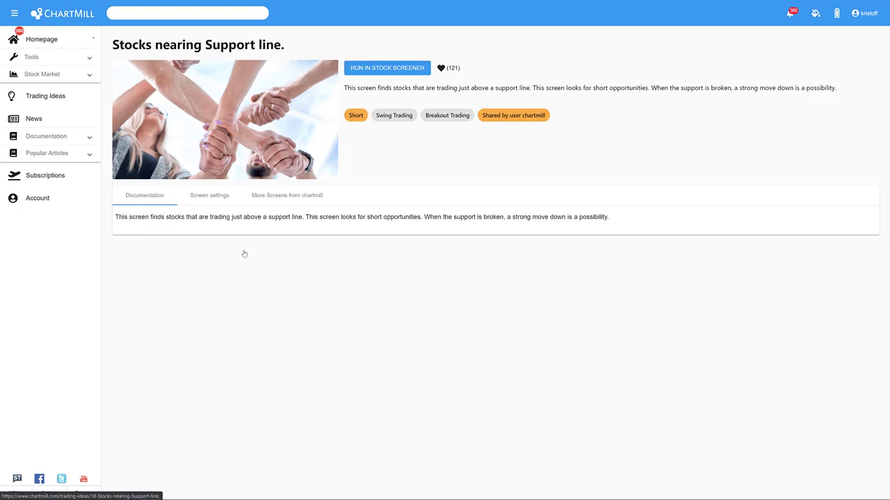
left_click(207, 197)
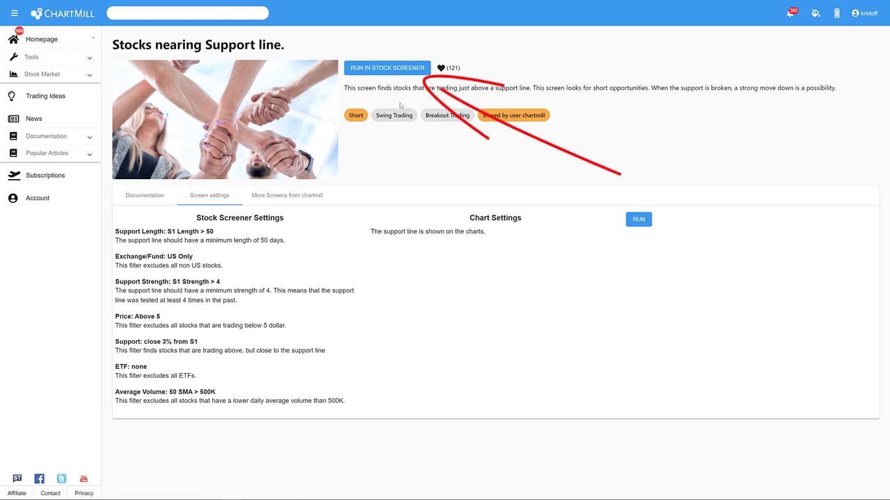
Run Stocks nearing Support line. in the screener and review FCAU, TWNK and TCOM two per line
left_click(399, 68)
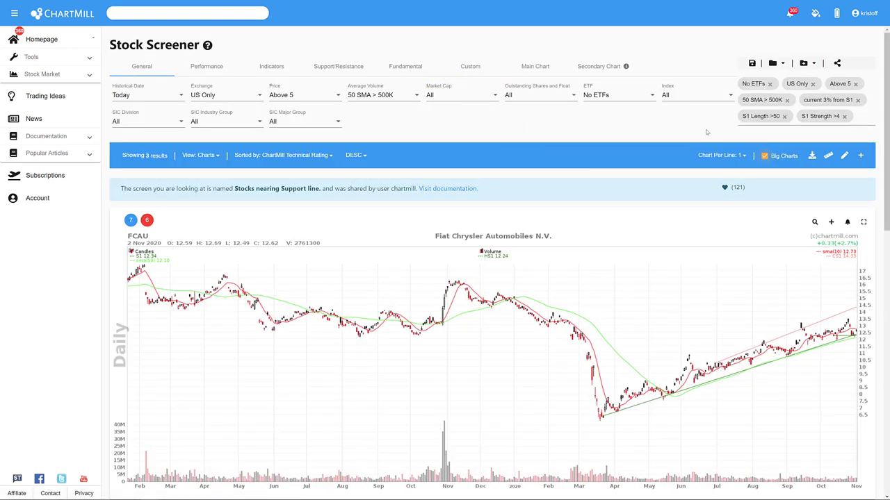
left_click(742, 157)
left_click(701, 196)
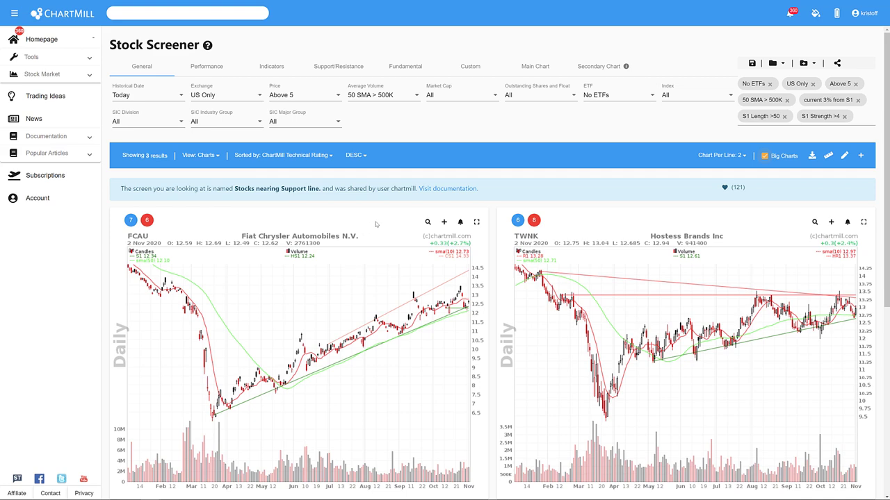
scroll(379, 221, "down", 3)
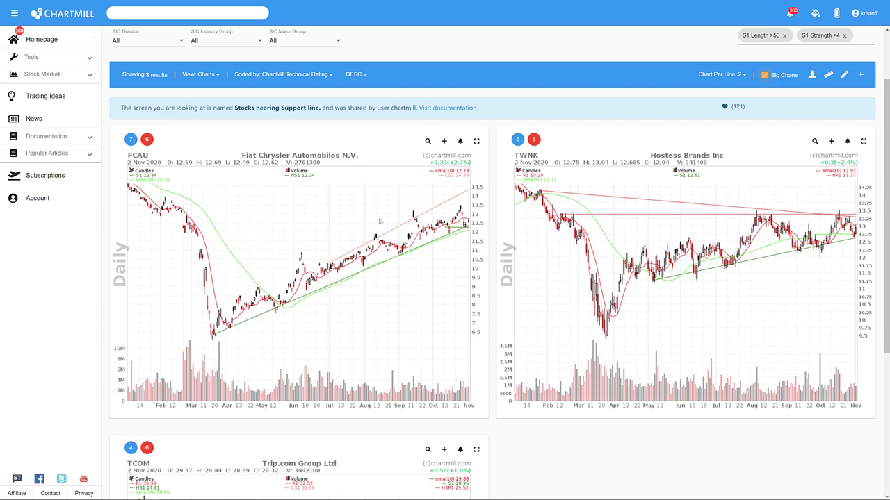
scroll(379, 221, "down", 2)
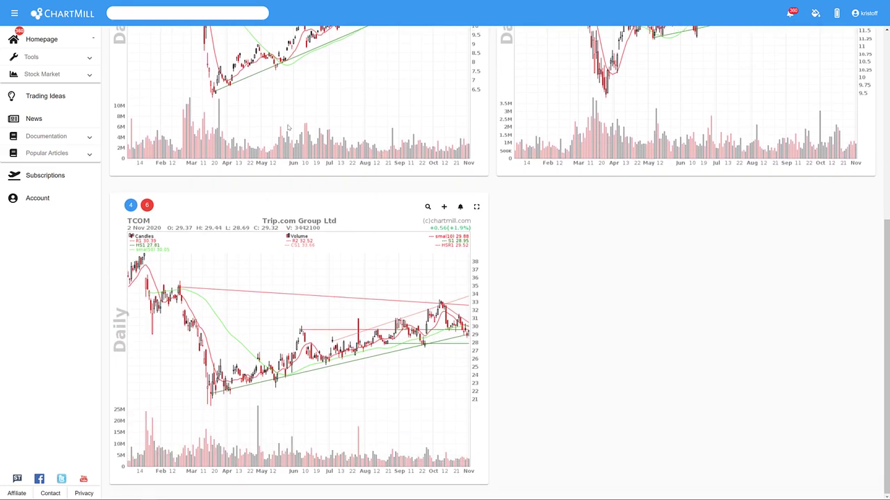
scroll(289, 127, "up", 1)
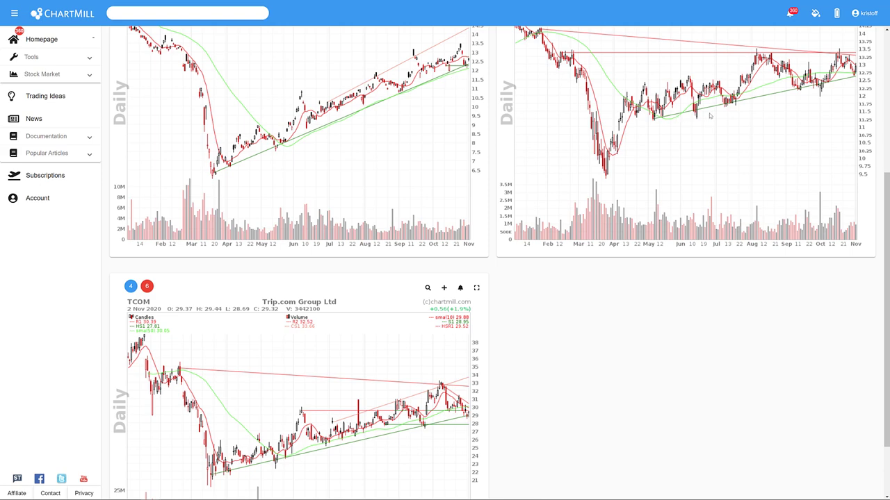
scroll(299, 139, "up", 2)
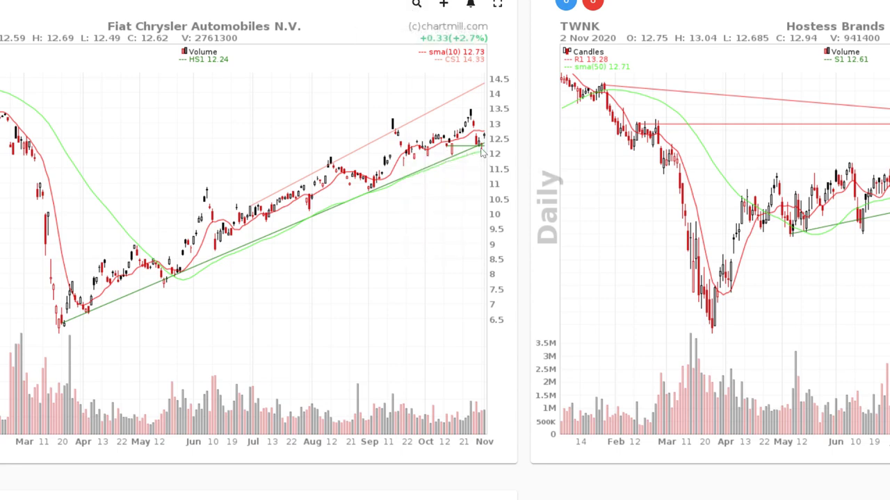
mouse_move(482, 151)
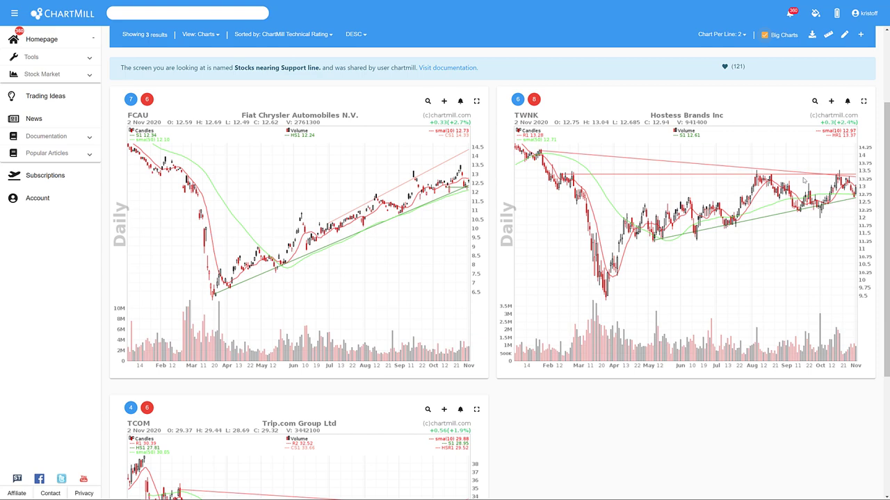
scroll(476, 169, "up", 2)
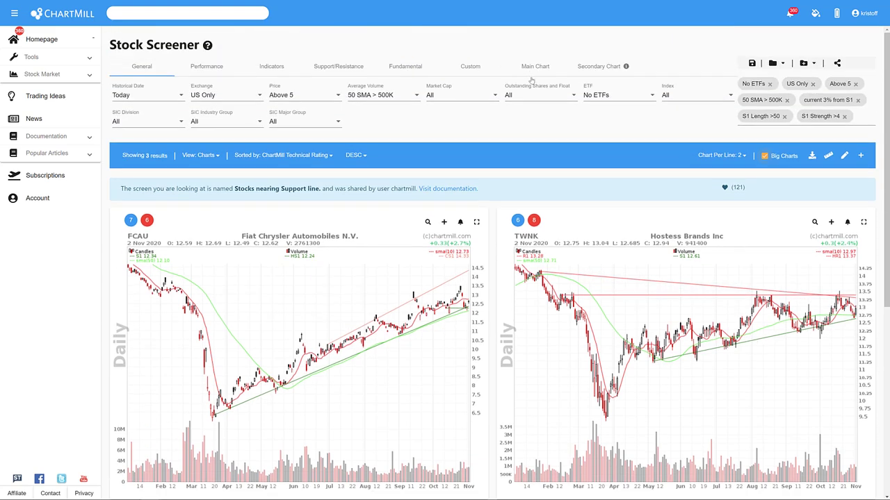
Lower the Average Volume filter to 50 SMA > 300K and review the 4 results
scroll(538, 136, "down", 3)
scroll(538, 135, "up", 2)
scroll(538, 136, "up", 1)
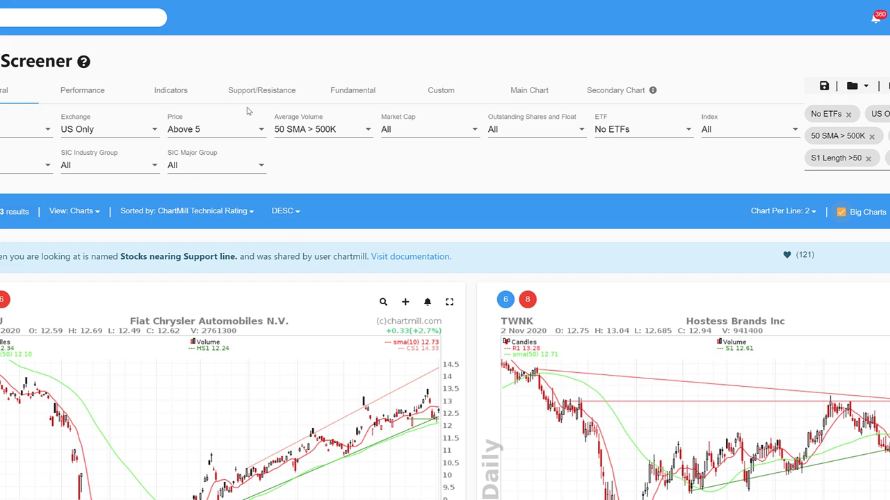
left_click(365, 134)
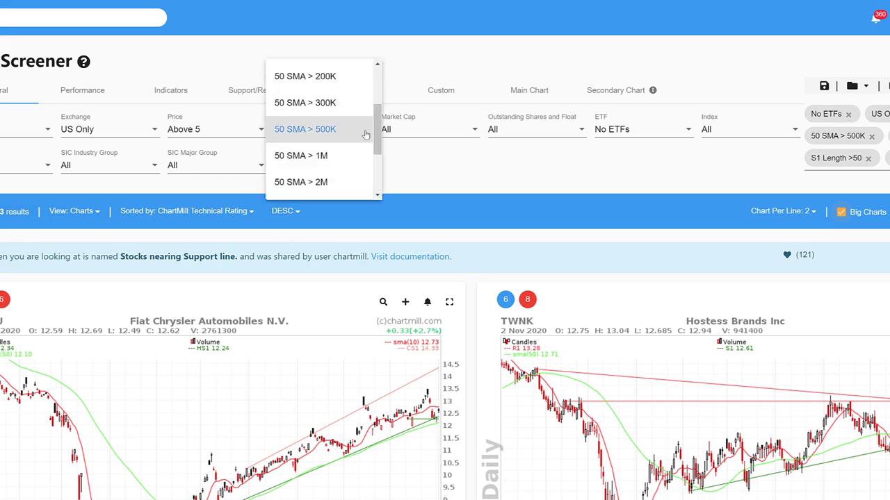
left_click(316, 104)
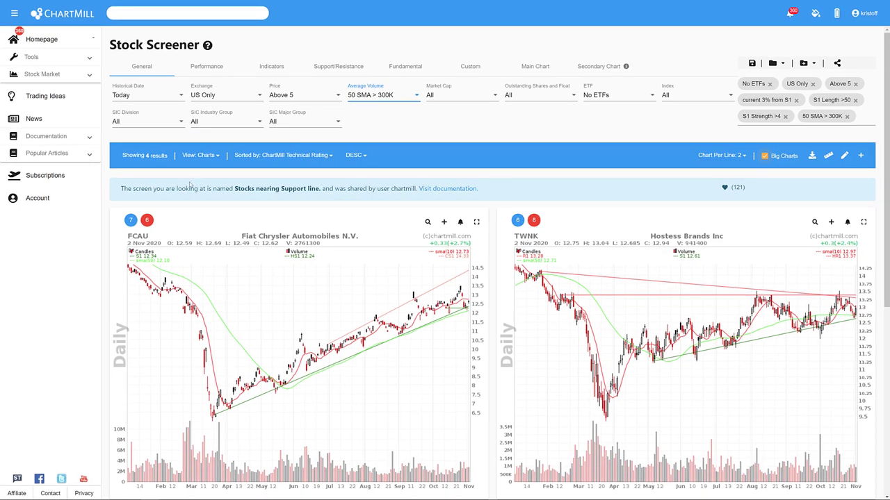
scroll(236, 233, "down", 5)
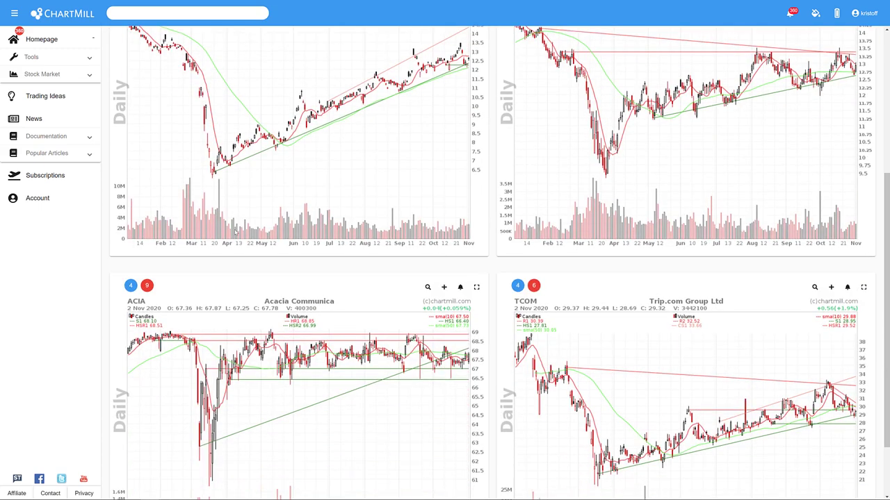
scroll(235, 234, "up", 5)
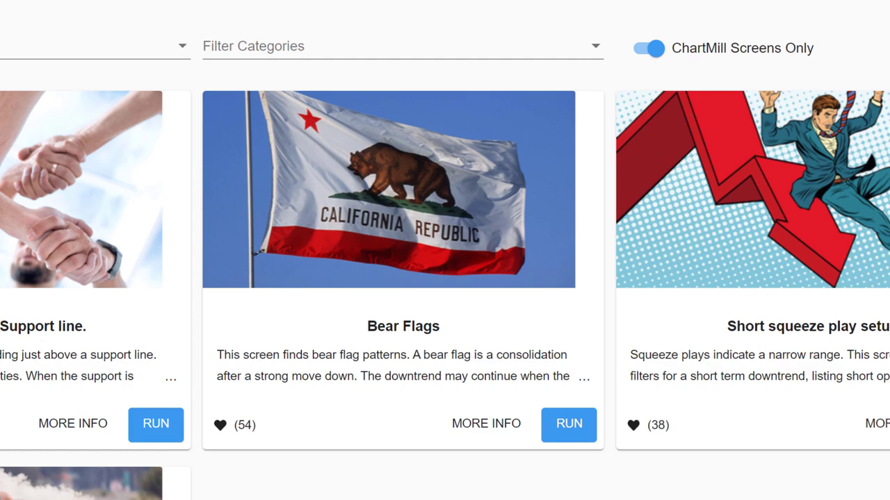
Run Bear Flags at two charts per line and remove SMA(50) from the main chart
left_click(569, 426)
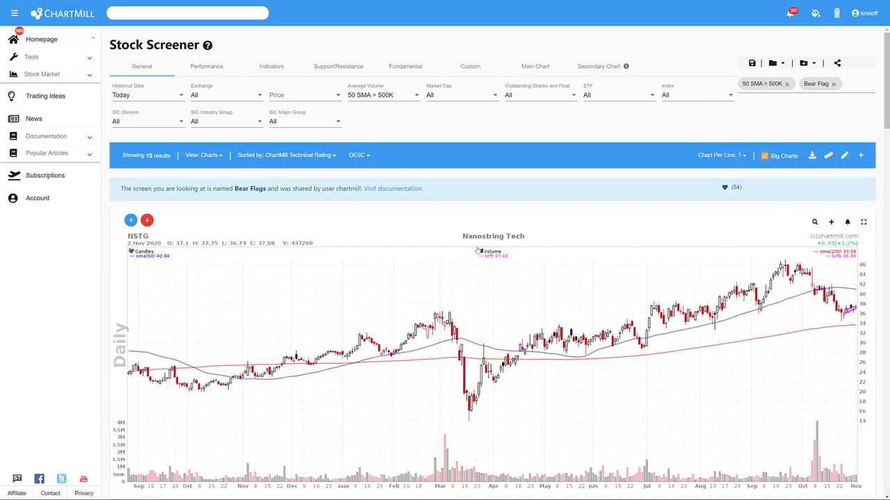
left_click(742, 155)
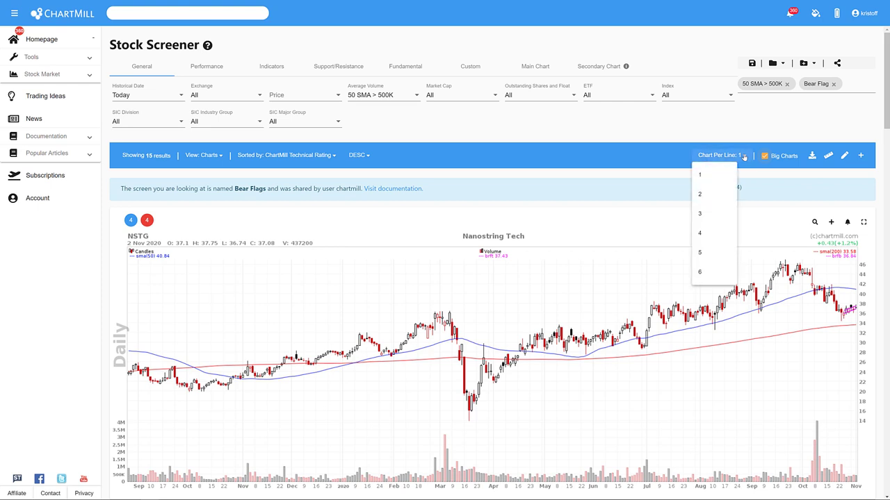
left_click(700, 196)
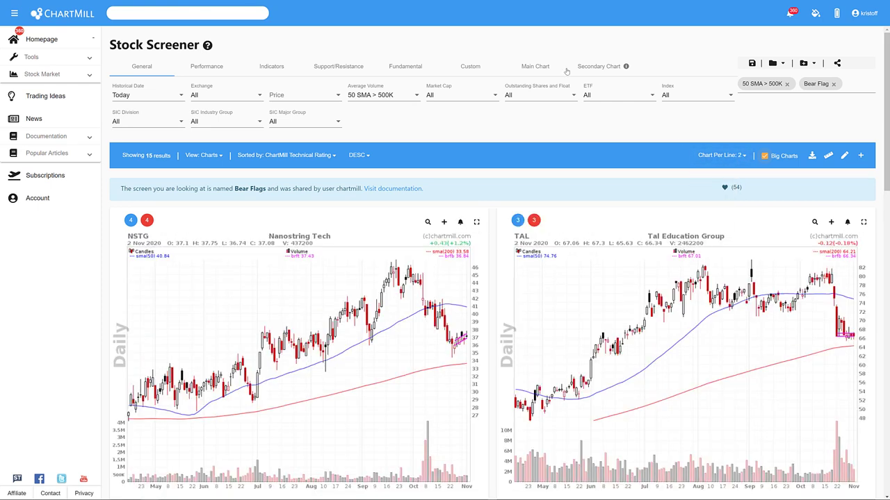
left_click(534, 67)
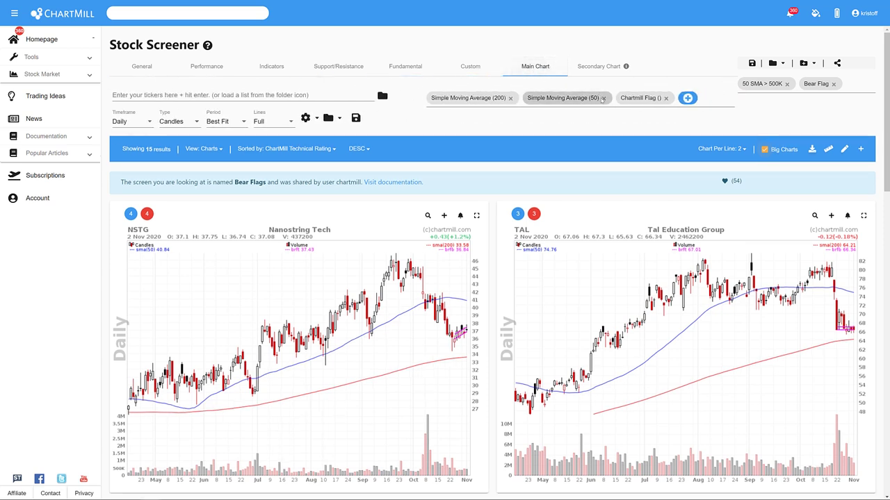
left_click(603, 98)
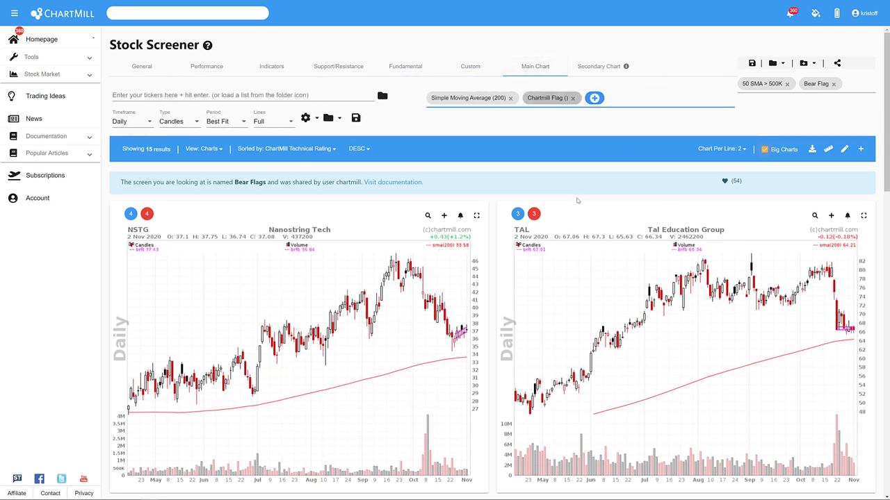
Show the 15 Bear Flags results three charts per line and scroll through them
left_click(742, 149)
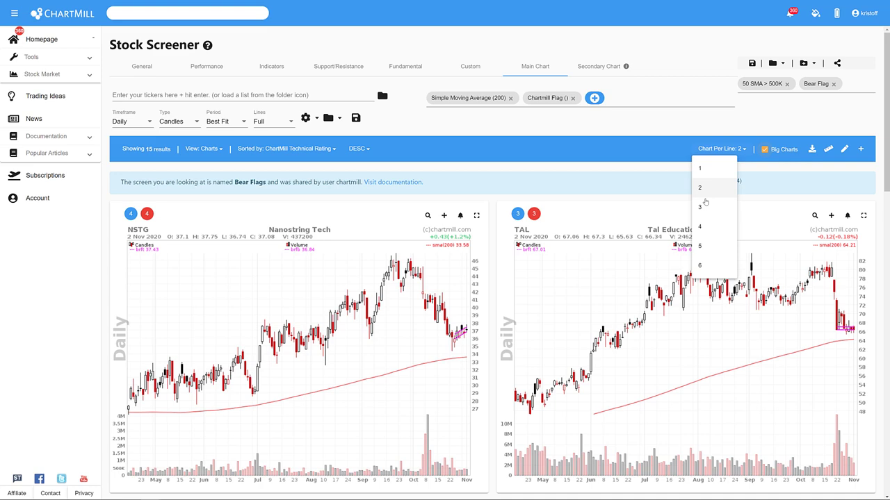
left_click(703, 207)
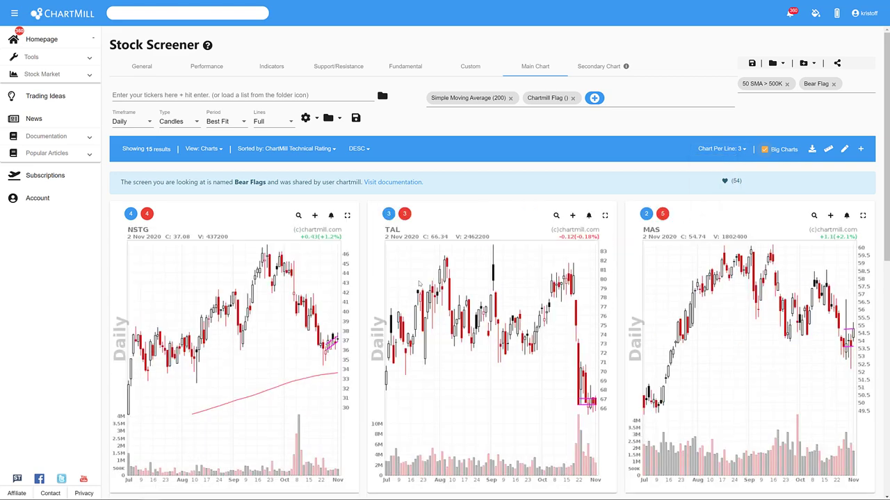
scroll(419, 283, "down", 5)
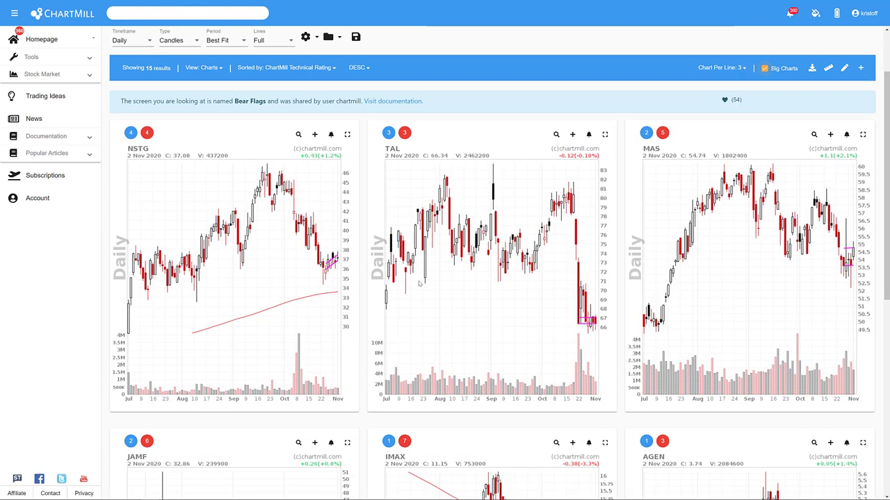
scroll(419, 284, "down", 2)
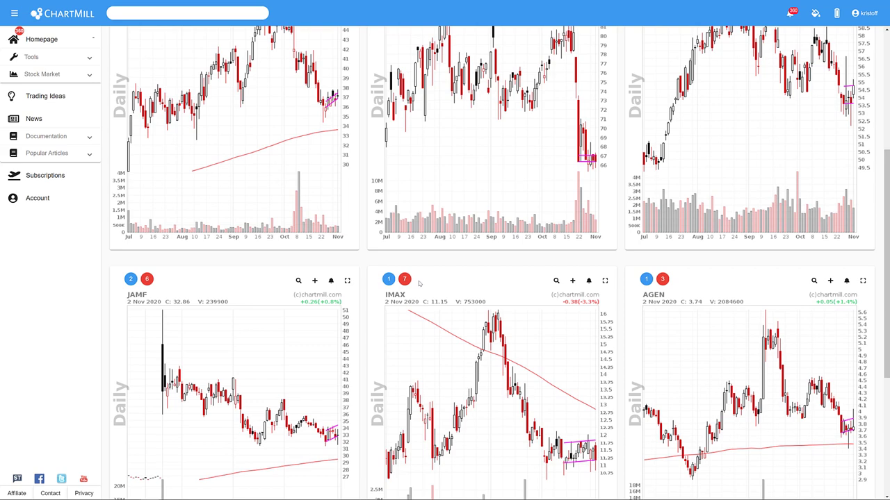
scroll(419, 284, "down", 6)
scroll(419, 284, "down", 8)
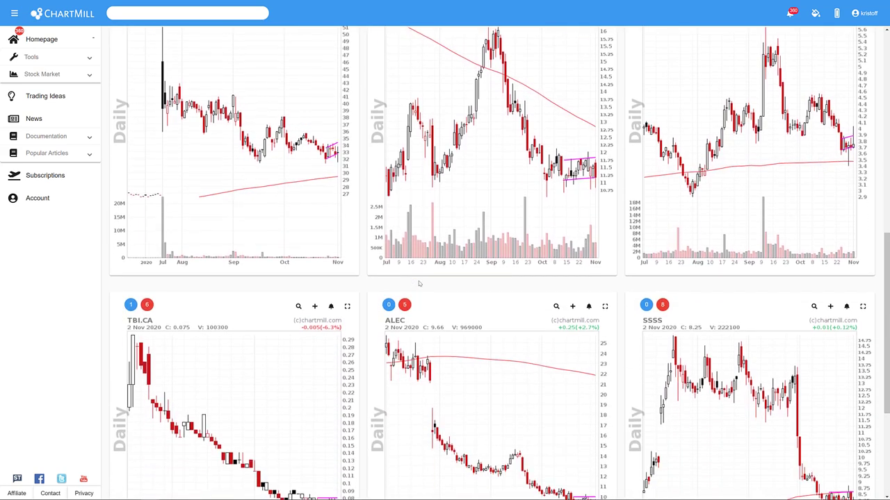
scroll(419, 284, "down", 7)
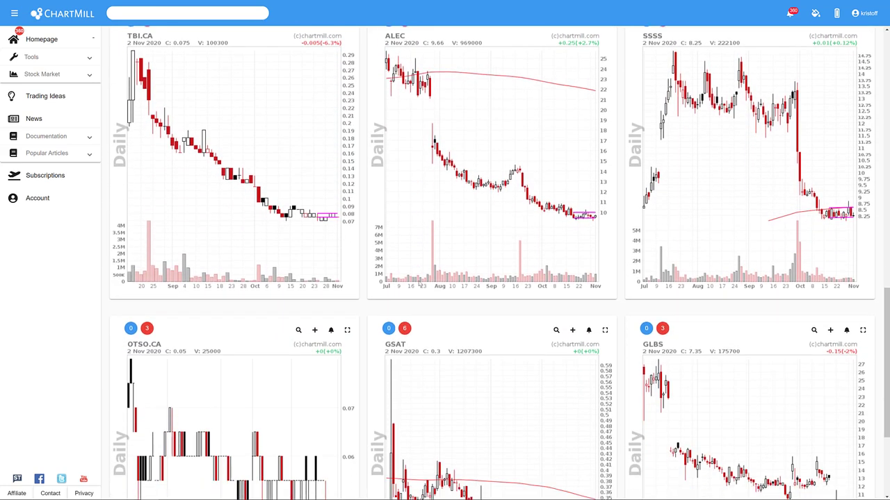
scroll(419, 283, "up", 8)
scroll(419, 283, "up", 10)
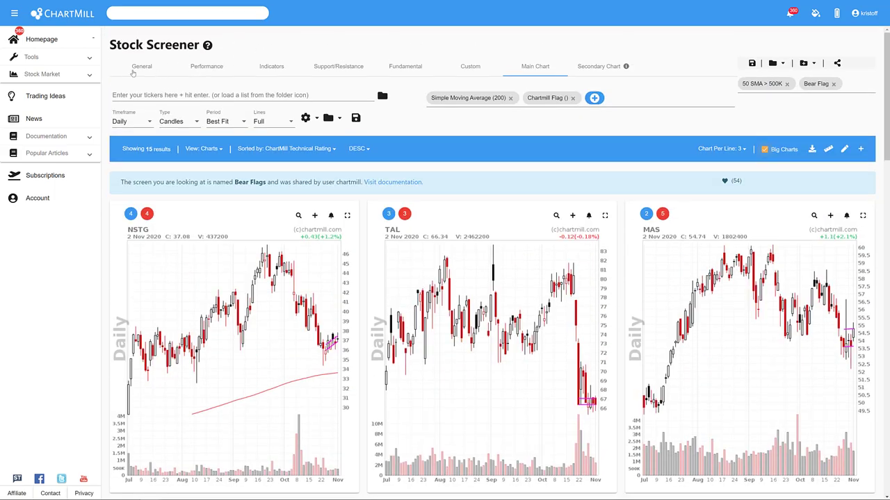
Set the Bear Flags Exchange filter to US Only and Average Volume to 50 SMA > 300K
left_click(139, 68)
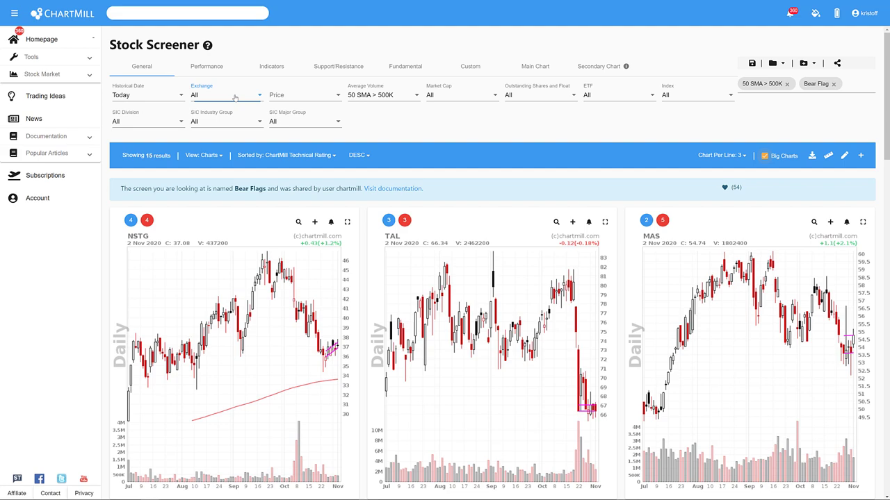
left_click(235, 98)
left_click(202, 113)
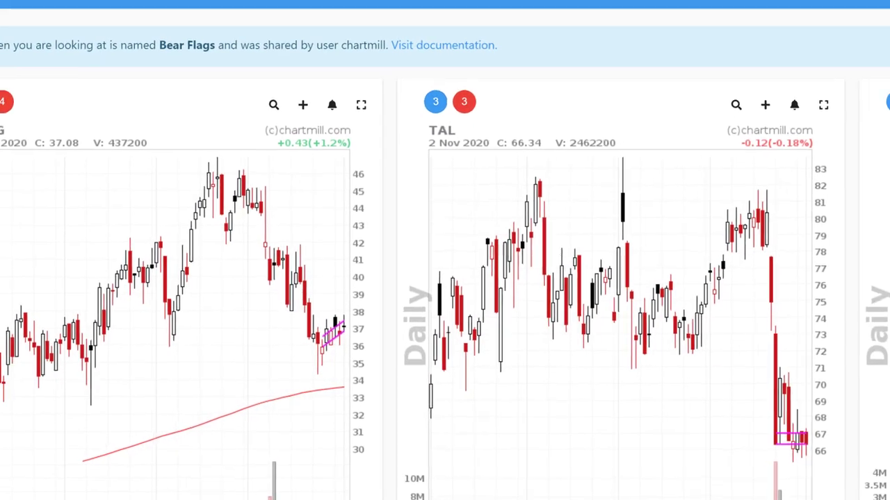
left_click(387, 41)
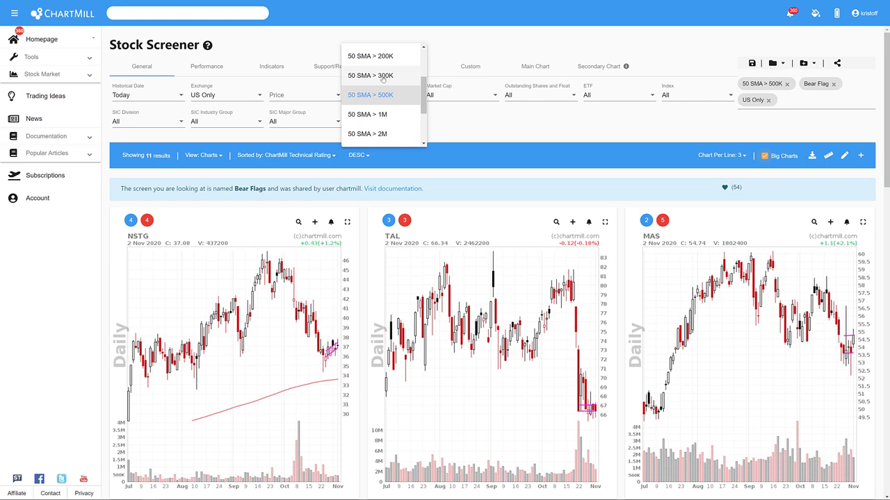
left_click(383, 77)
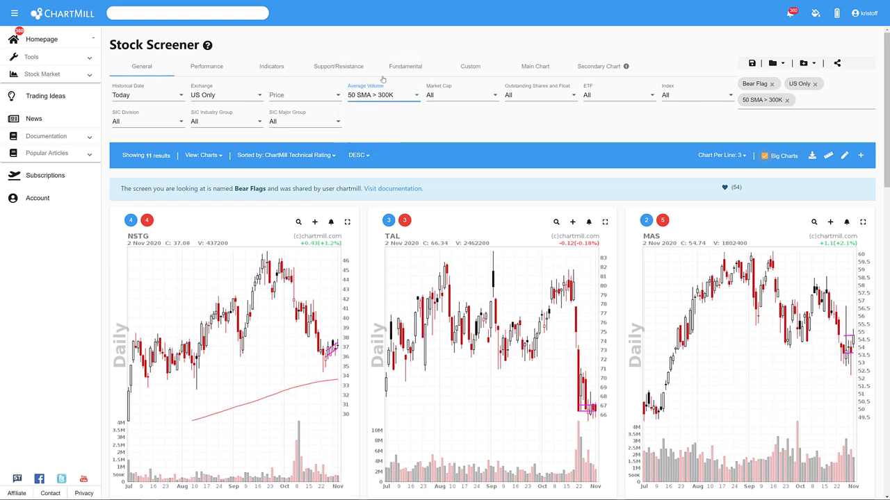
scroll(428, 223, "down", 3)
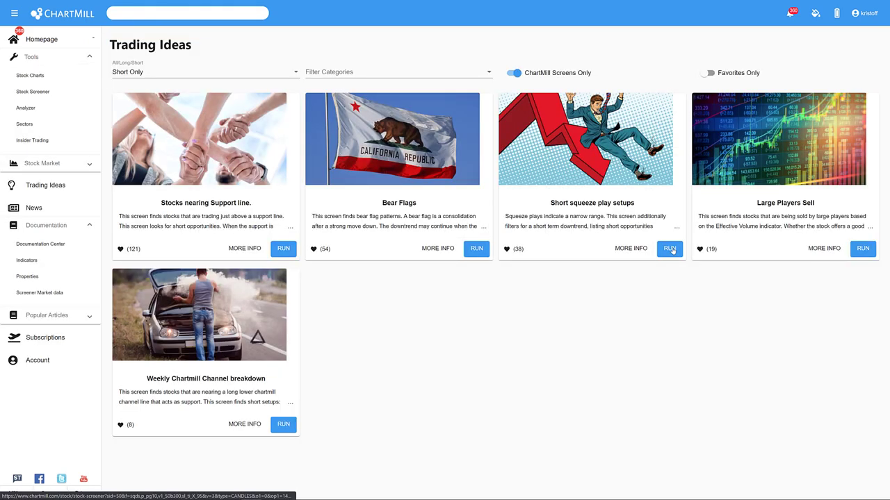
Run the Short squeeze play setups screen with Big Charts enabled
left_click(668, 250)
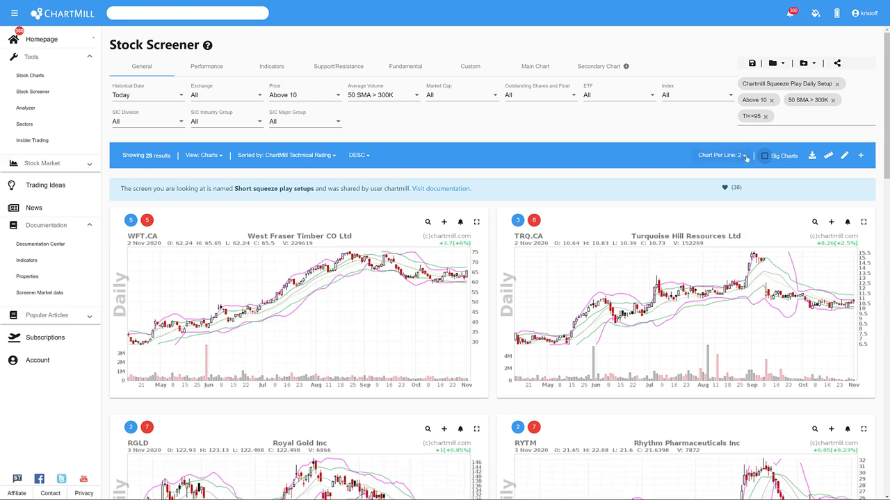
left_click(764, 157)
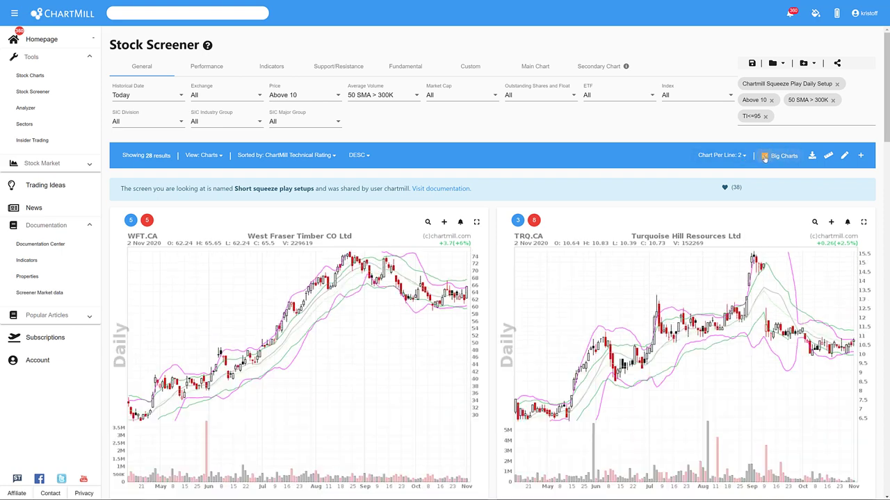
scroll(447, 264, "down", 2)
scroll(446, 265, "up", 1)
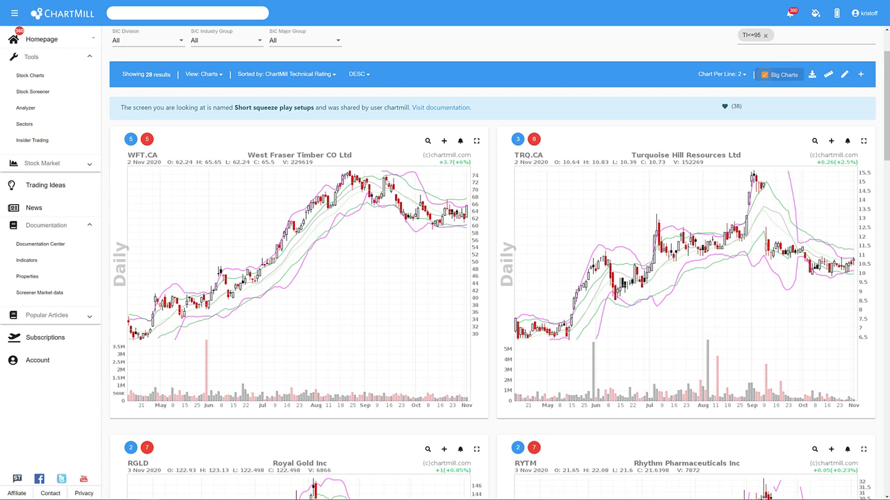
scroll(446, 265, "up", 2)
Enable the chart drawing tools and set the drawing colour to orange
left_click(841, 115)
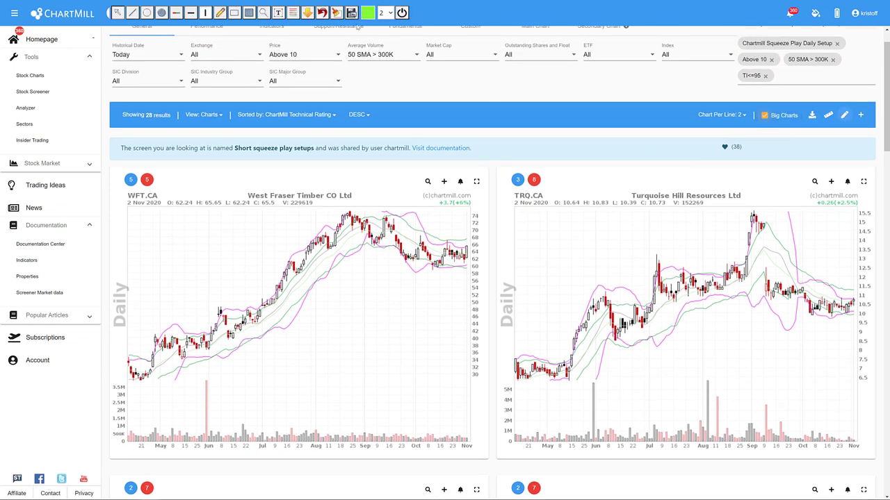
left_click(368, 13)
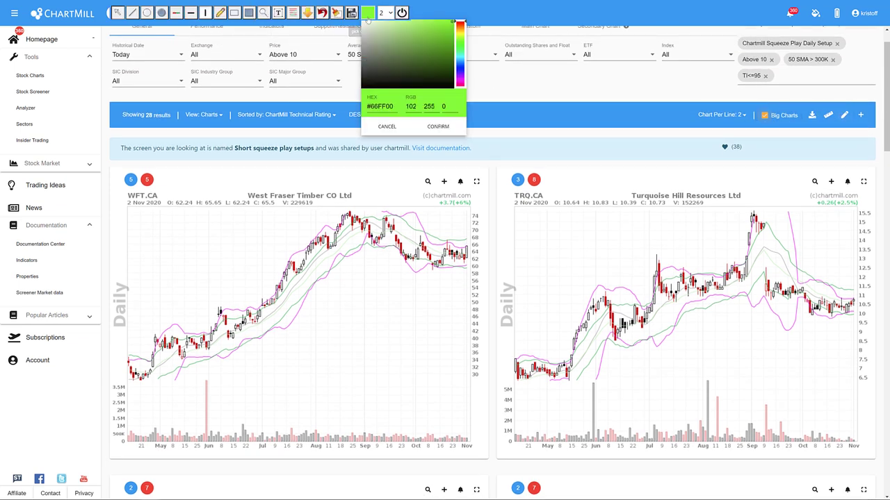
left_click(460, 25)
left_click(437, 127)
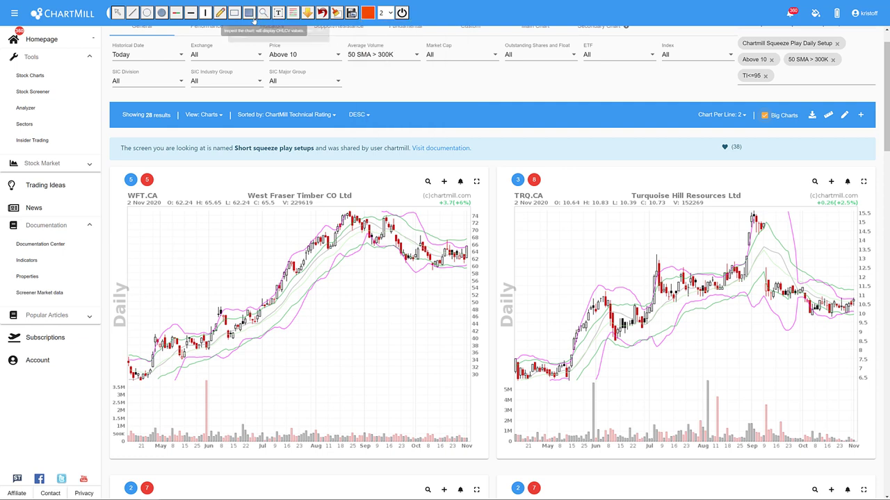
Draw orange boxes over the late-October ranges on WFT.CA, TRQ.CA and RGLD
mouse_move(406, 241)
left_mouse_down()
mouse_move(474, 277)
mouse_move(468, 271)
left_mouse_up()
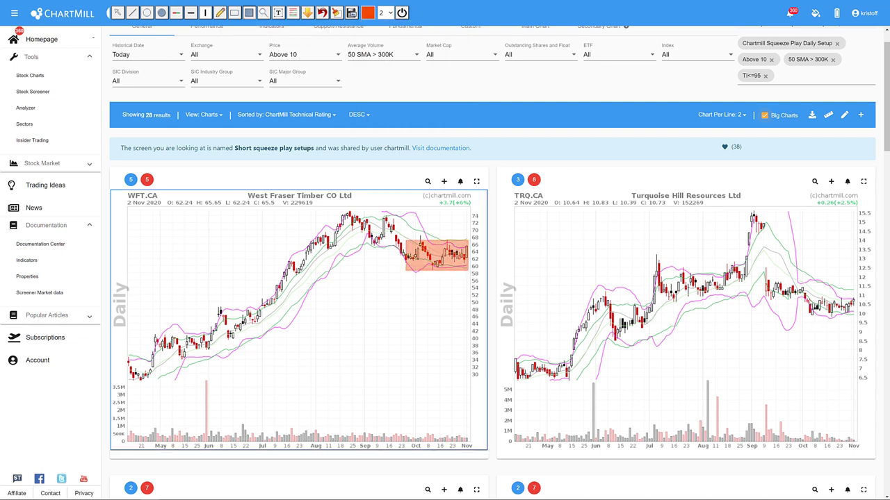
left_click_drag(808, 297, 856, 318)
scroll(737, 332, "down", 4)
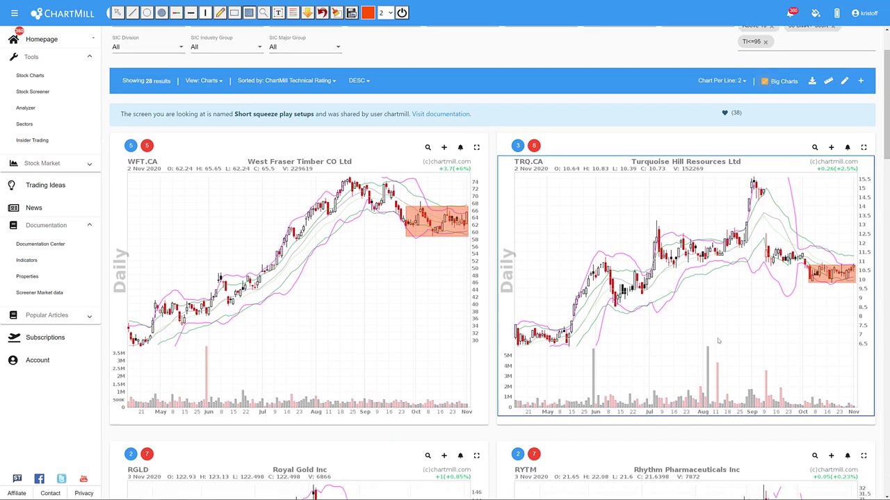
left_click_drag(393, 372, 470, 415)
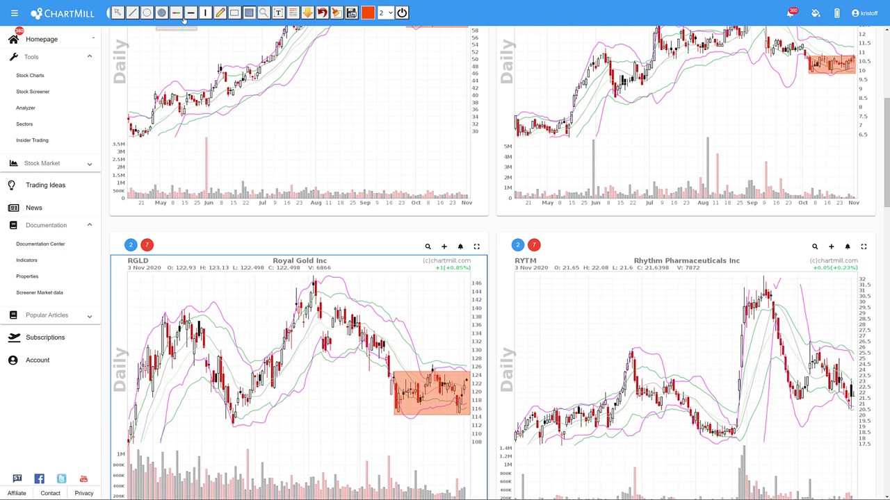
left_click_drag(332, 282, 430, 332)
scroll(429, 332, "up", 3)
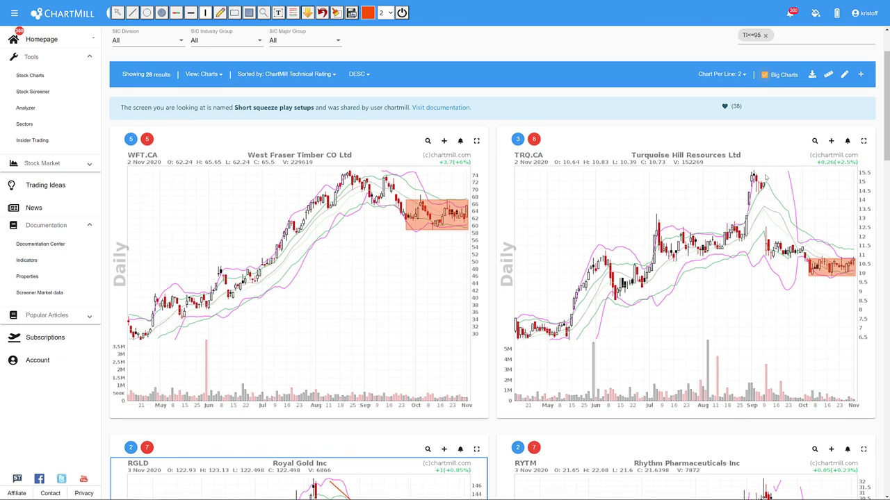
left_click_drag(767, 177, 819, 265)
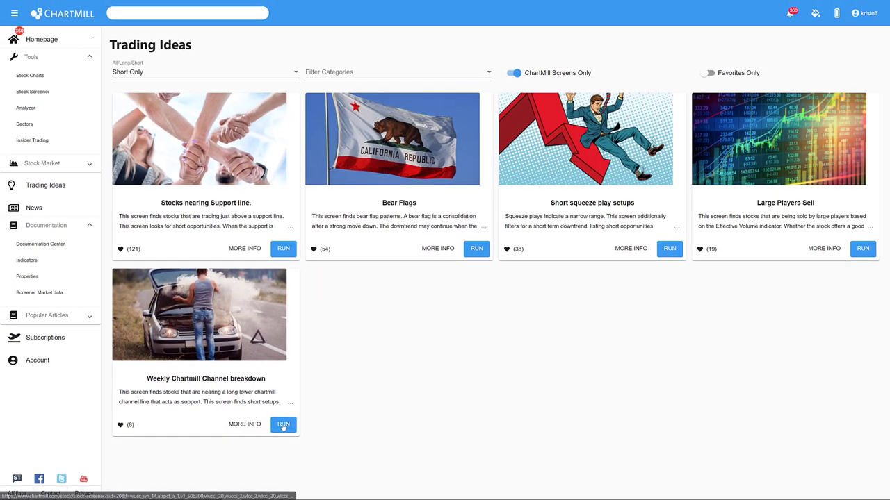
Run the Weekly Chartmill channel screen and show its 7 results as Big Charts
left_click(328, 434)
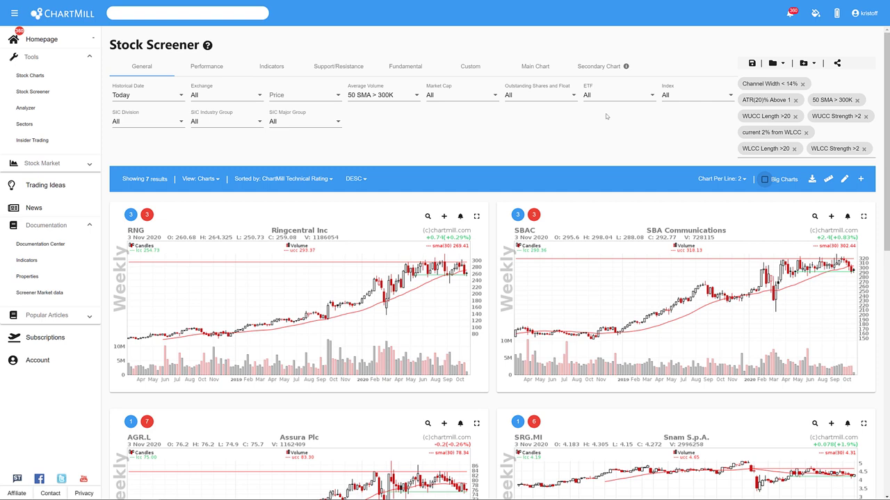
left_click(745, 181)
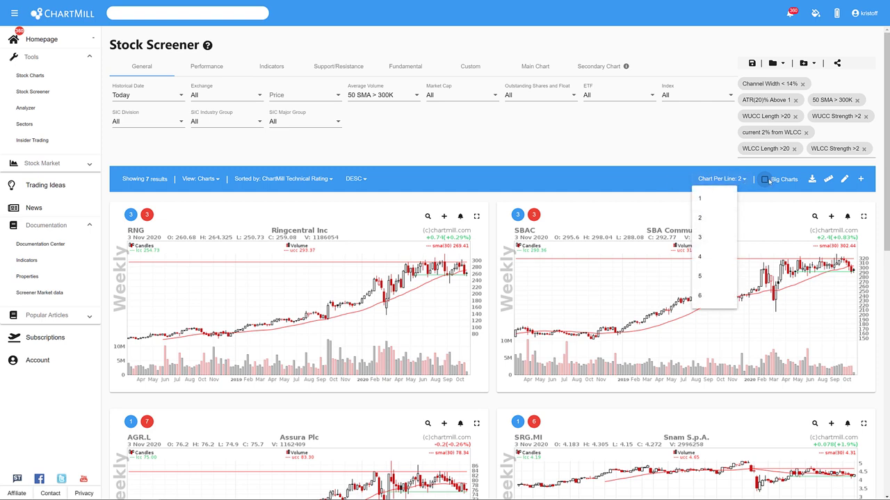
left_click(766, 179)
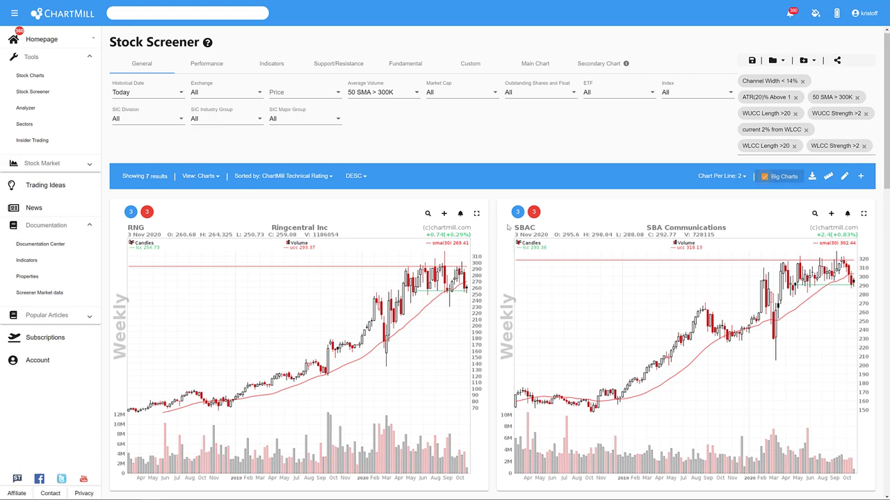
scroll(436, 223, "down", 1)
scroll(417, 218, "up", 1)
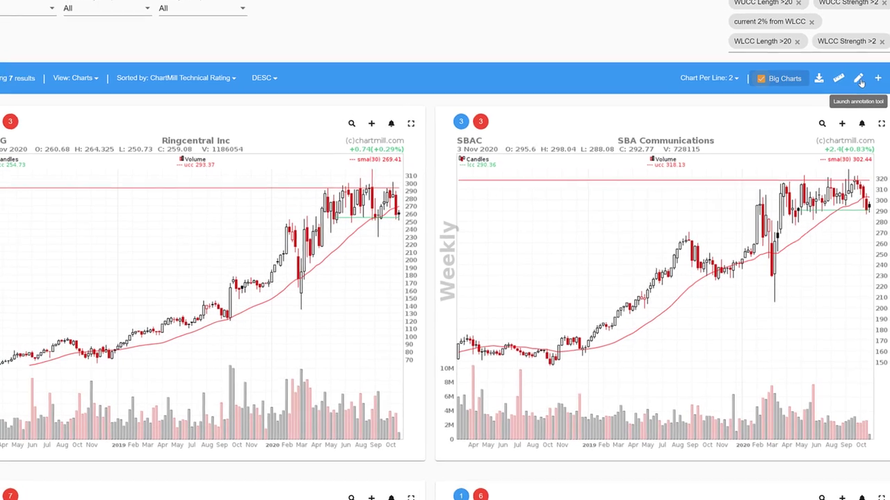
With the filled-rectangle annotation tool, shade orange boxes over the RNG and SBAC recent trading ranges
left_click(858, 79)
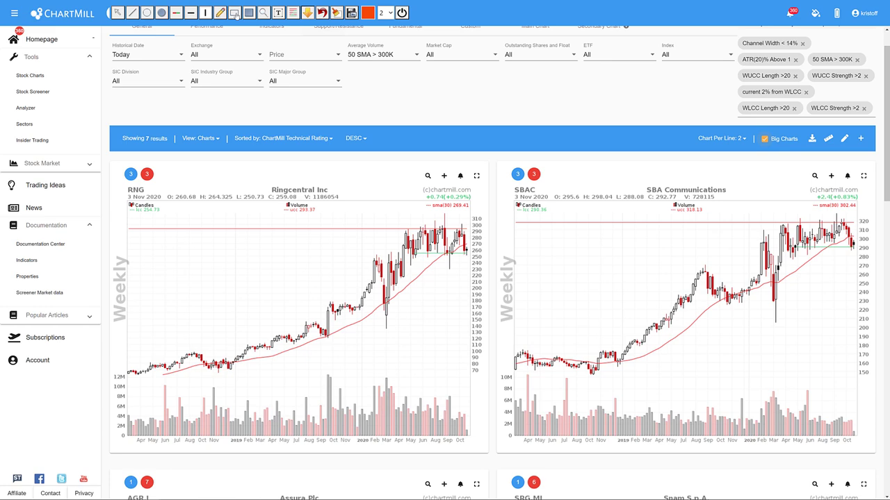
left_click(249, 12)
left_click_drag(412, 227, 494, 258)
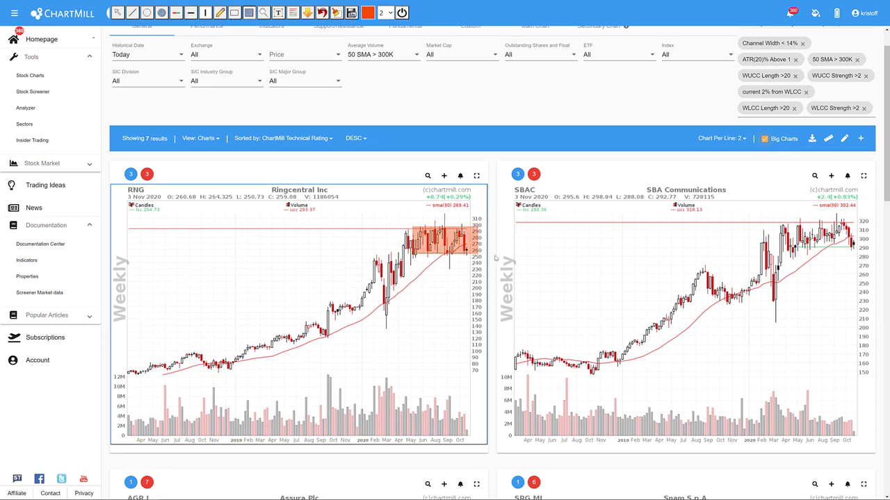
left_click_drag(787, 224, 862, 257)
scroll(433, 278, "down", 5)
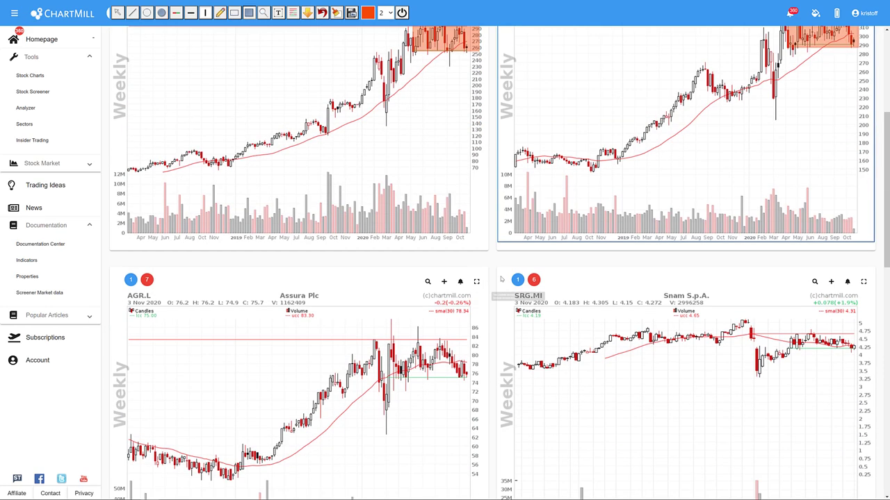
Shade the recent trading ranges on the AGR.L, SRG.MI and L.CA charts with orange boxes
left_click_drag(381, 218, 467, 258)
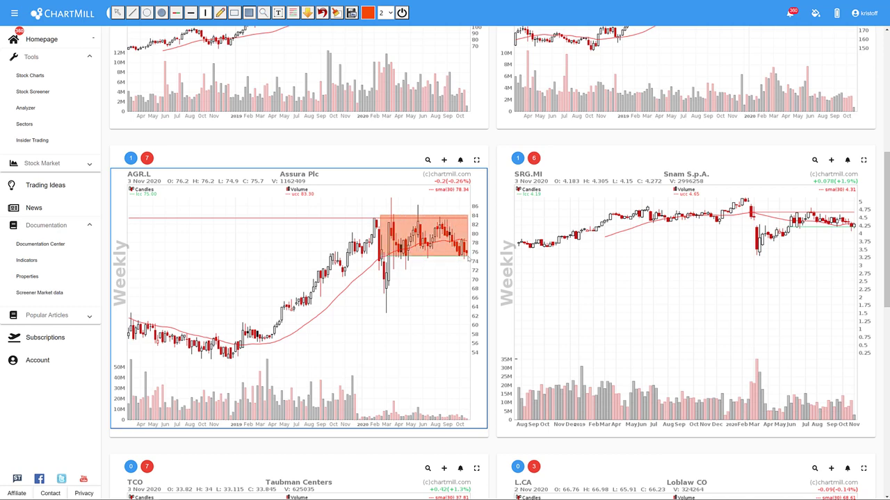
left_click_drag(778, 210, 865, 233)
scroll(412, 283, "down", 4)
scroll(410, 284, "down", 2)
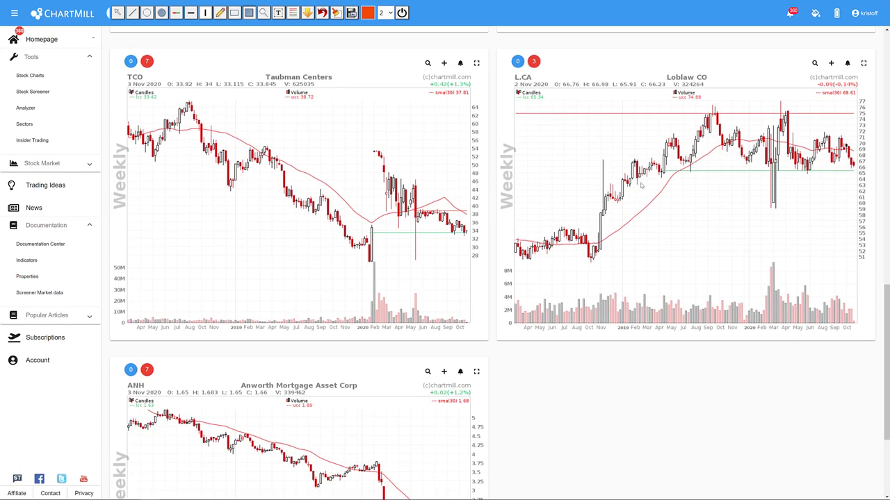
left_click_drag(660, 114, 857, 171)
scroll(372, 287, "down", 1)
scroll(372, 287, "down", 3)
scroll(372, 287, "up", 14)
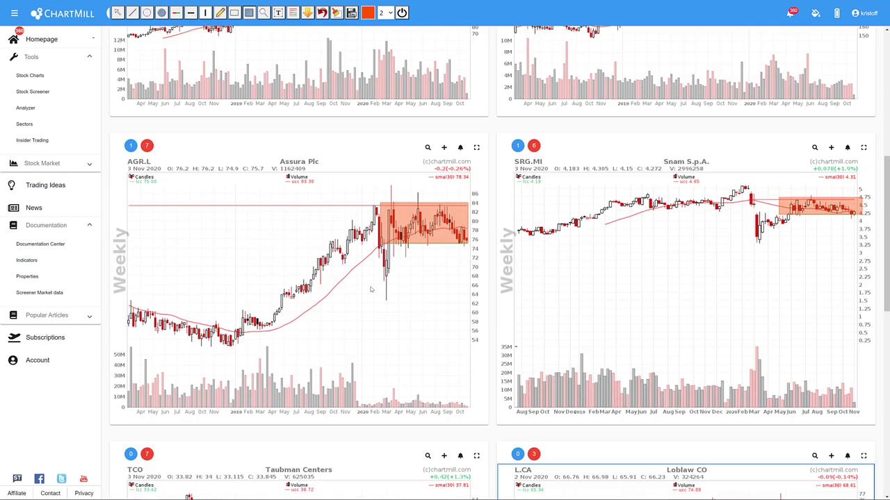
scroll(370, 289, "up", 2)
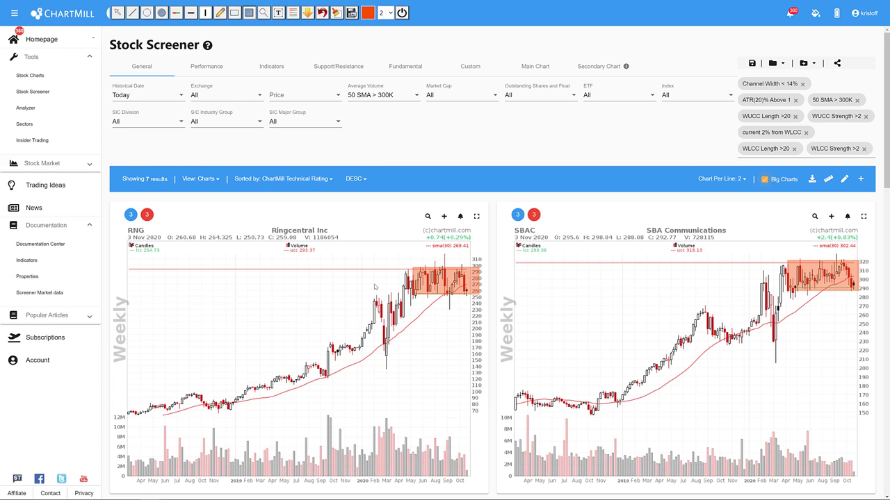
scroll(351, 304, "down", 2)
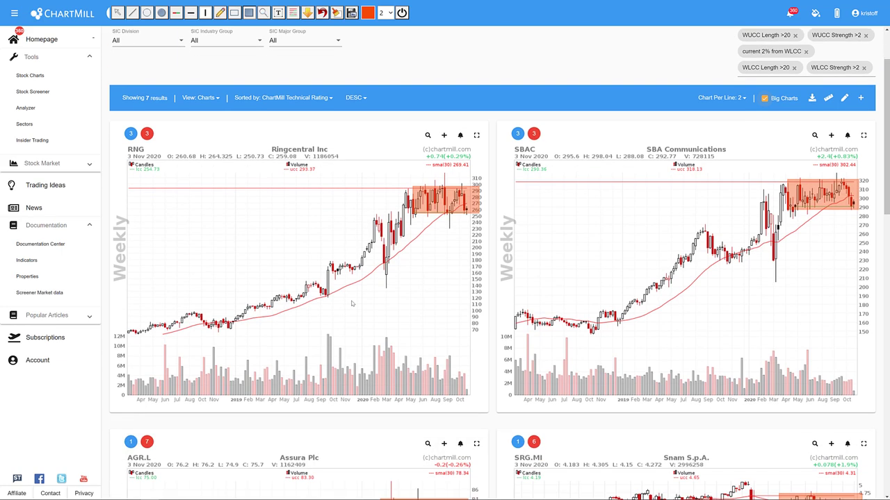
scroll(351, 303, "down", 5)
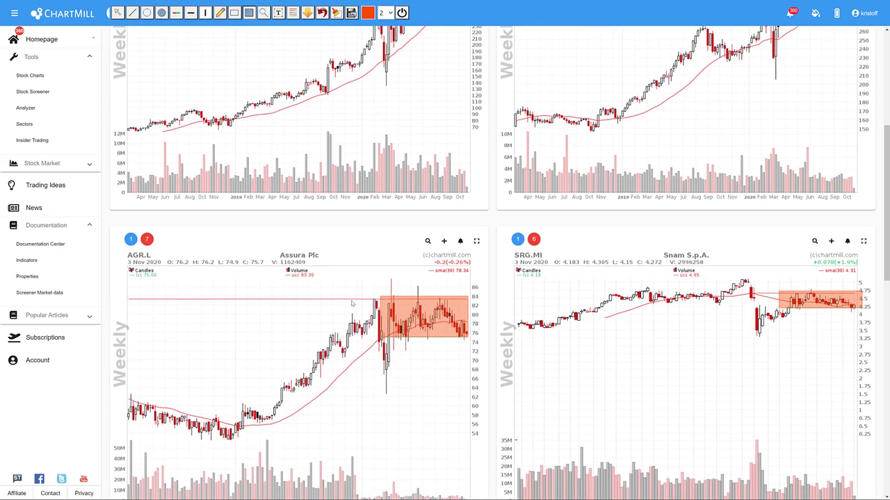
scroll(352, 304, "up", 4)
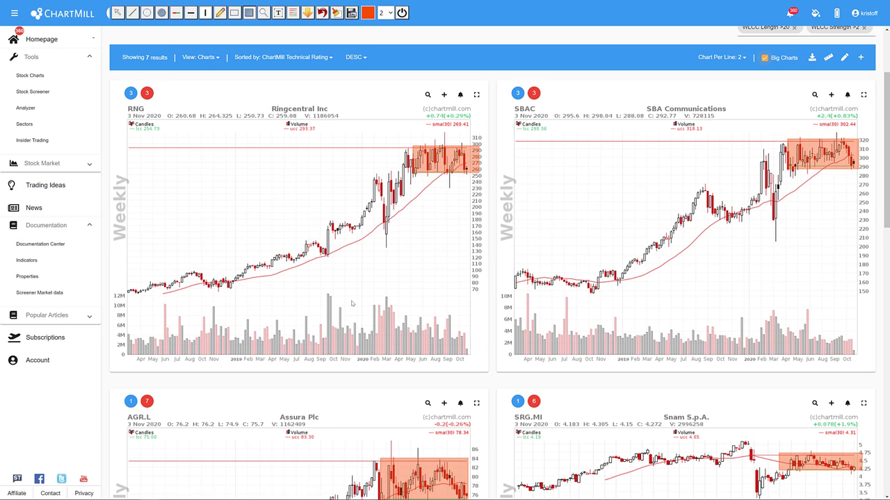
scroll(352, 304, "up", 3)
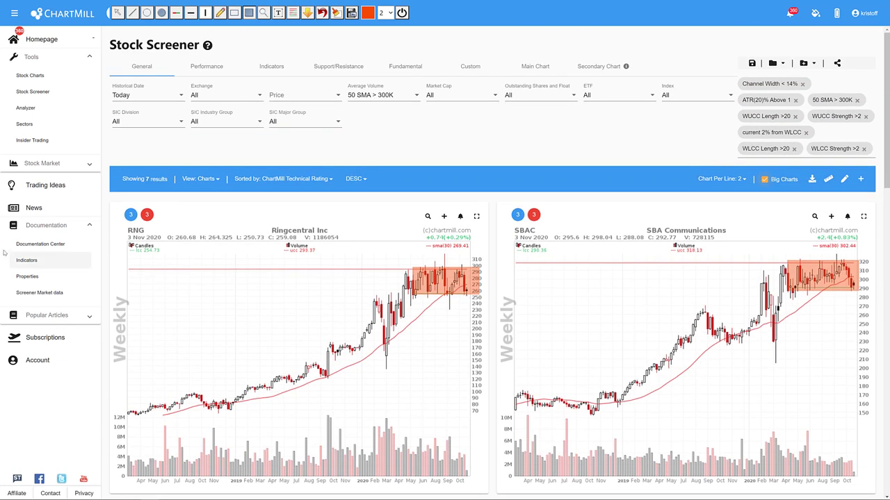
Search the Documentation Center for 'chartmill channels'
left_click(40, 244)
left_click(668, 49)
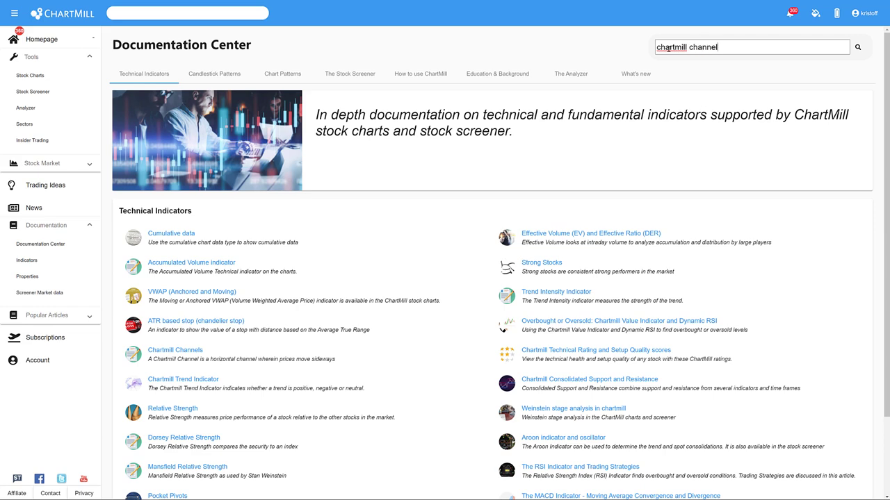
type("chartmill channels")
key("Return")
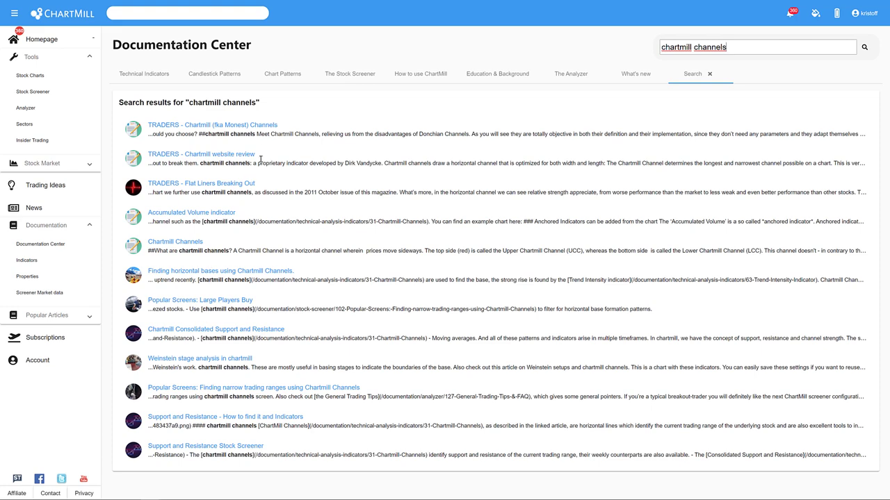
Open and read the TRADERS - Chartmill (fka Monest) Channels article
left_click(260, 126)
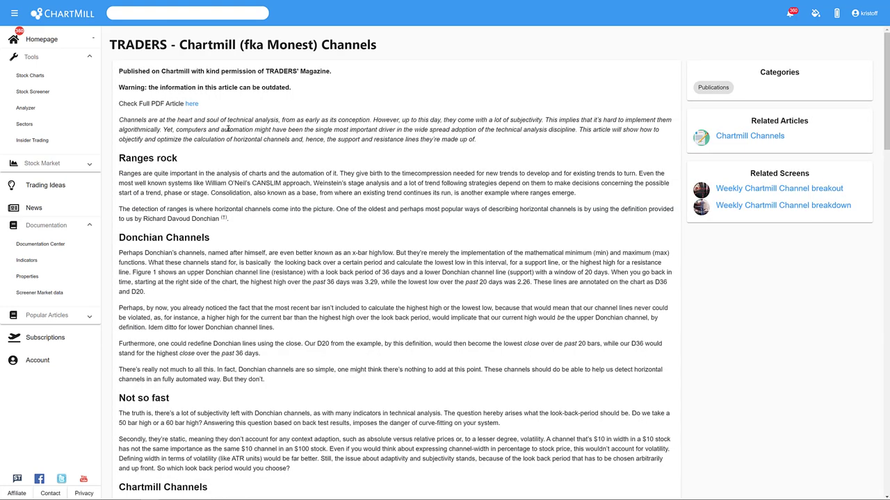
scroll(226, 139, "down", 5)
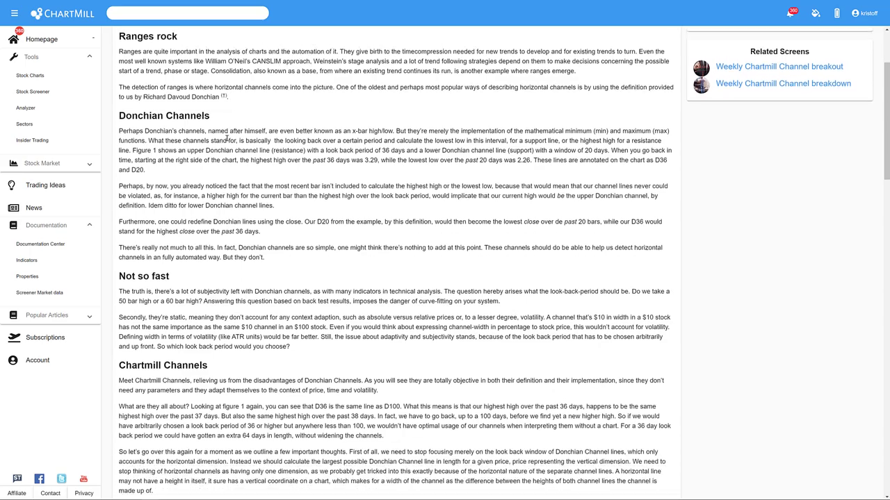
scroll(228, 139, "down", 6)
scroll(228, 139, "up", 10)
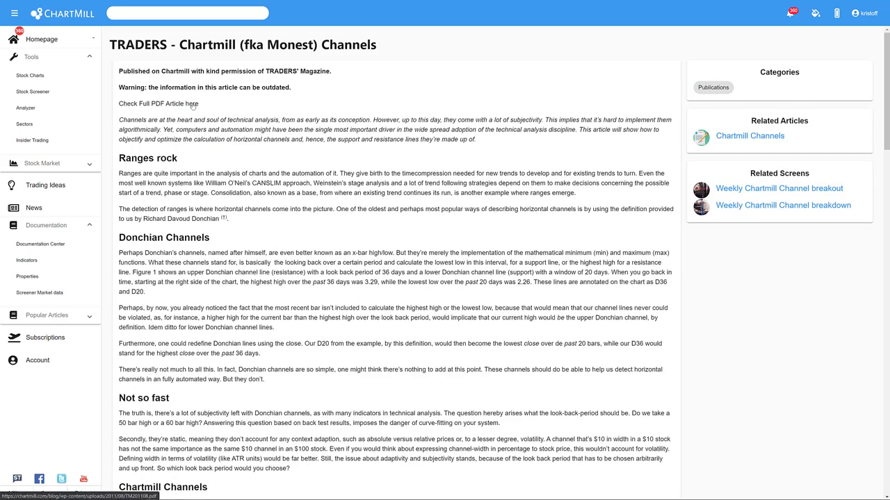
Open the full TM201108.pdf Monest Channels article and read through its pages
left_click(192, 105)
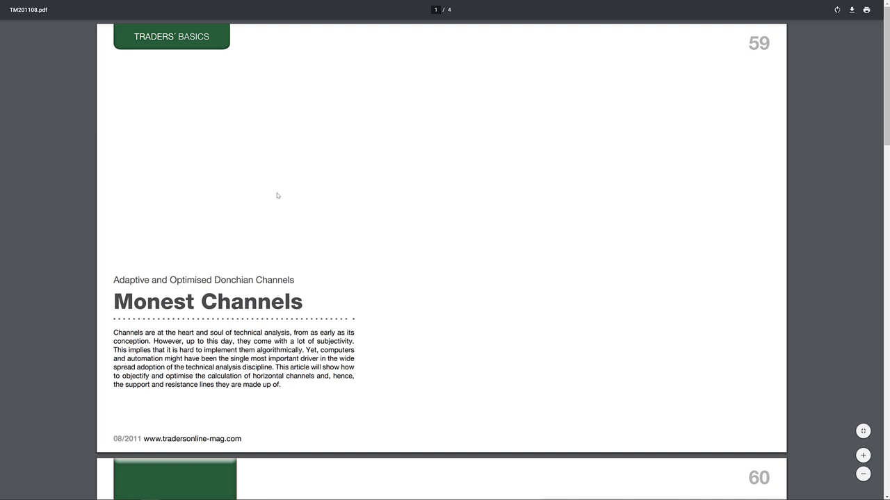
scroll(277, 196, "down", 8)
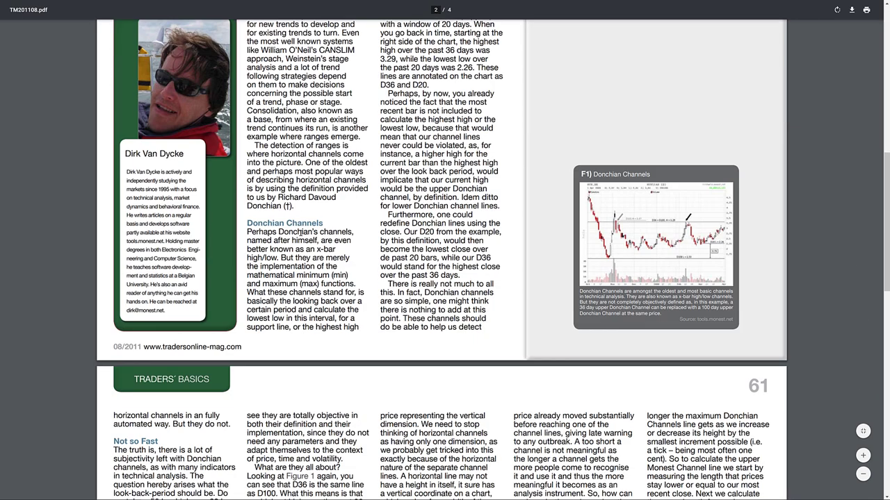
scroll(301, 234, "down", 5)
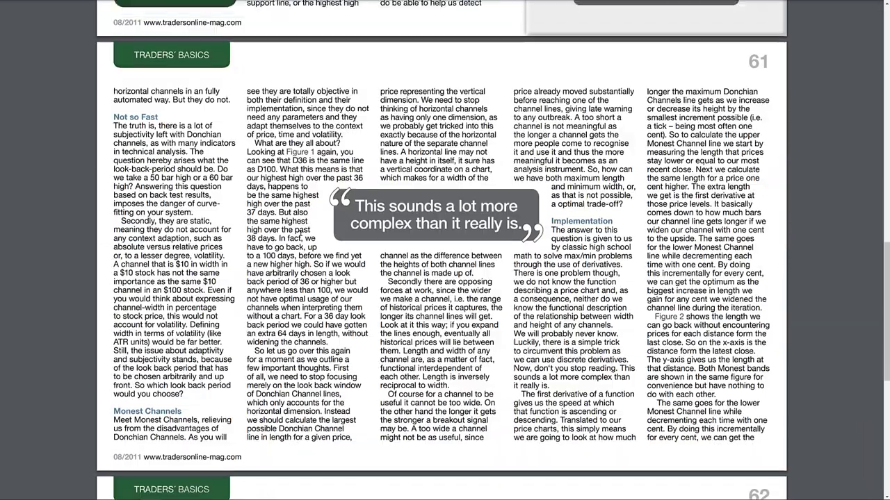
scroll(300, 233, "down", 6)
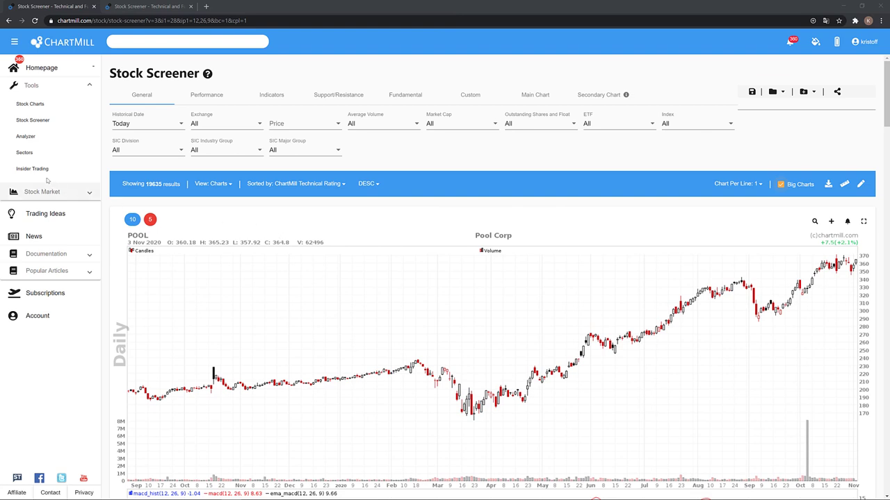
Open the Analyzer's Technical Breakout Setups page and read down Cubic Corp's technical analysis
left_click(19, 140)
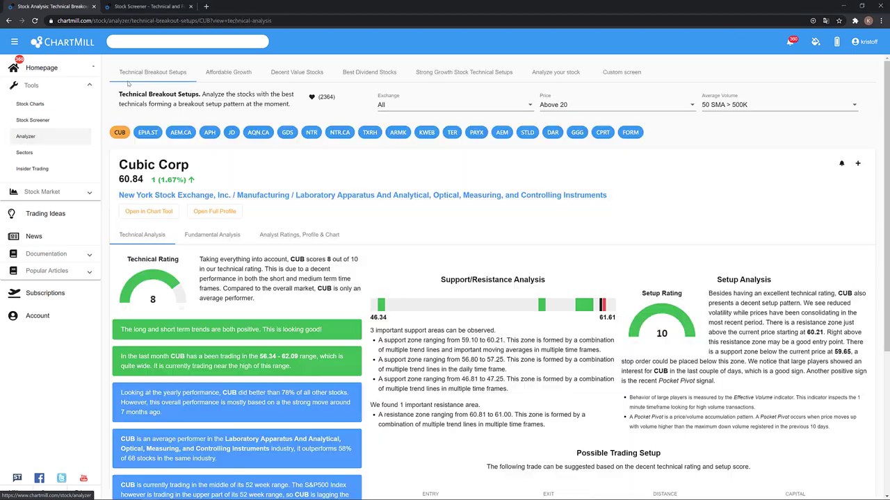
scroll(177, 246, "down", 1)
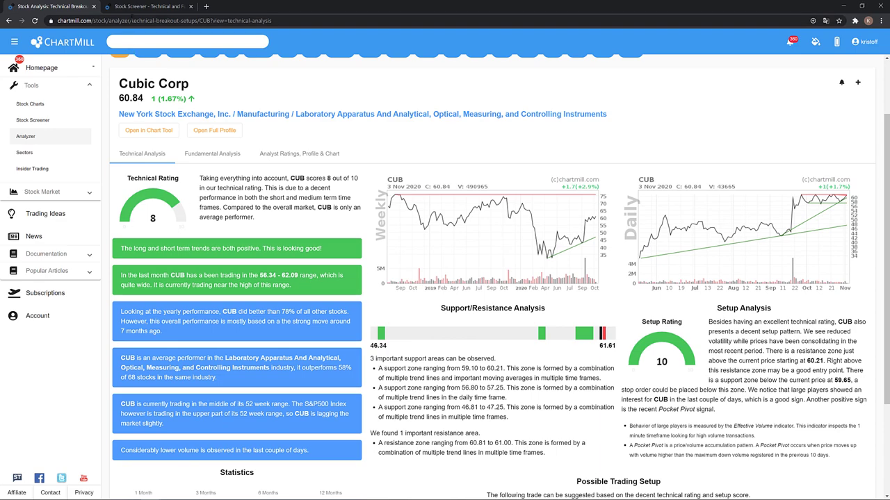
On the 126-result screen, review the Performance and Indicators filters and set 3 charts per line
left_click(132, 7)
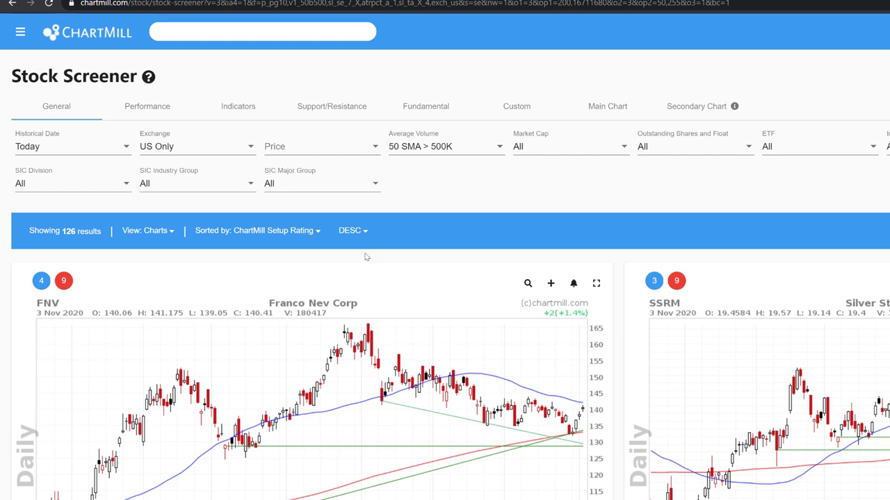
left_click(142, 108)
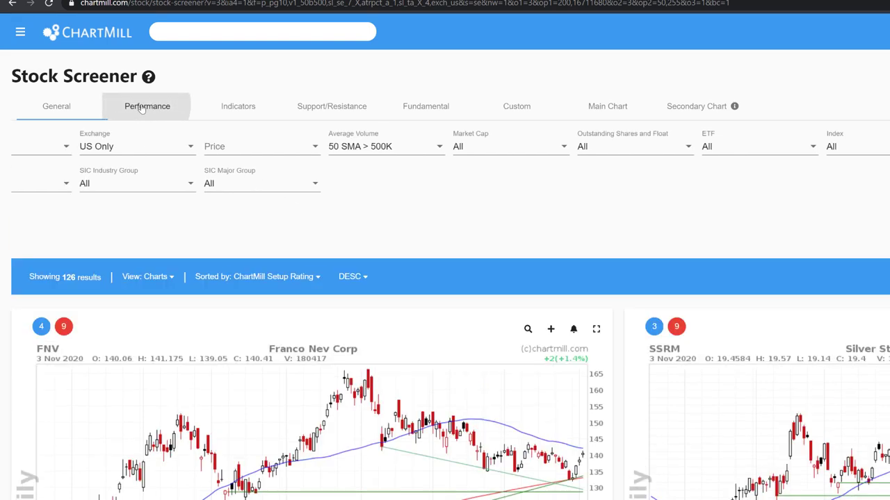
left_click(246, 113)
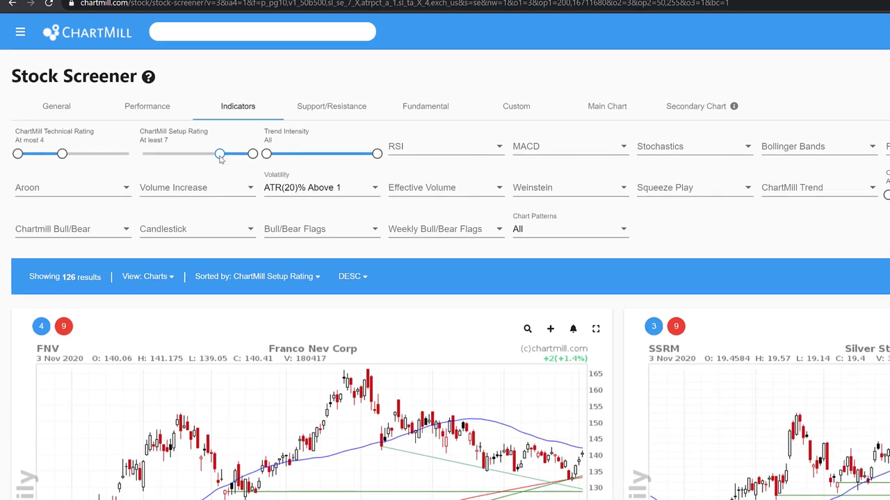
scroll(246, 332, "down", 2)
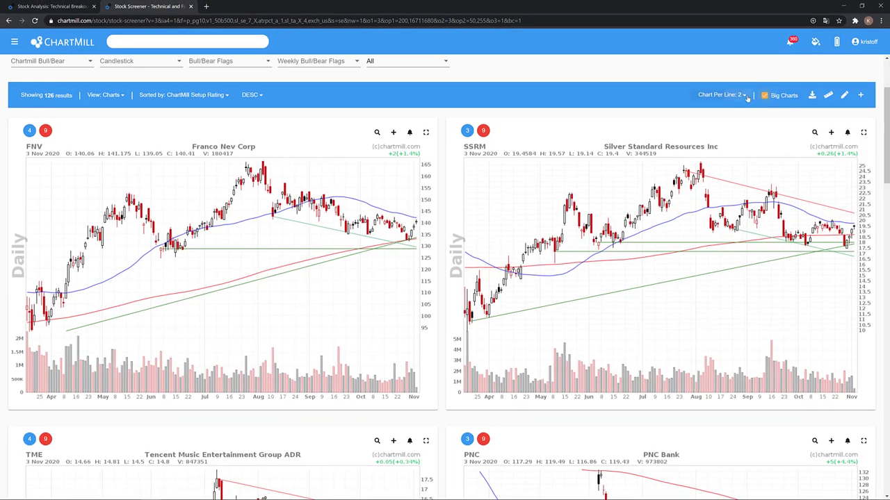
left_click(723, 95)
left_click(698, 153)
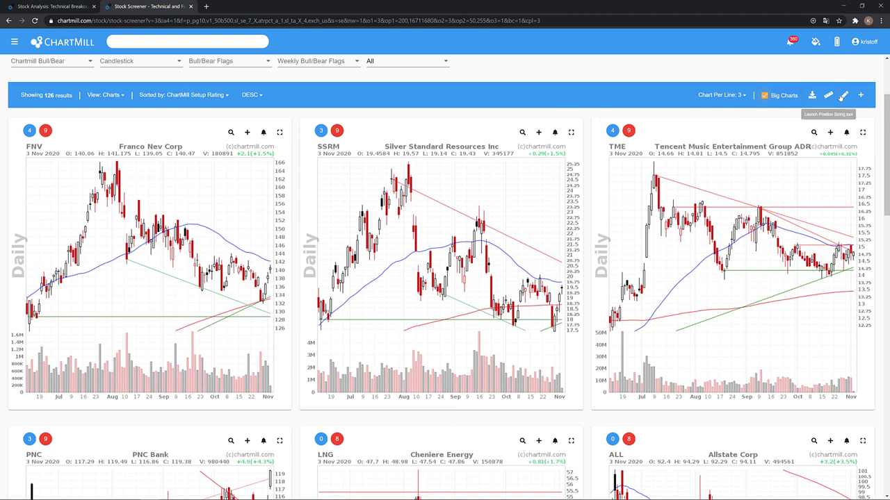
Turn on chart drawing and set the drawing colour to orange #FF7700
left_click(844, 95)
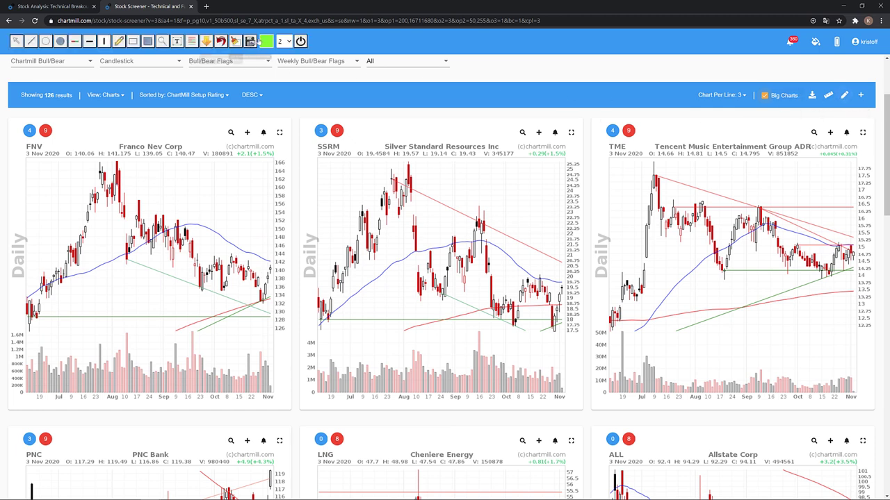
left_click(267, 41)
left_click(359, 53)
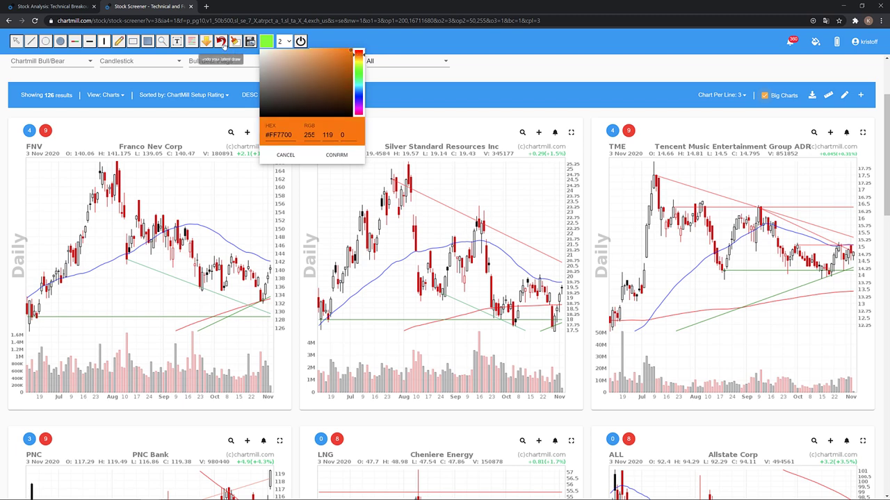
left_click(333, 154)
Draw orange line arrows marking the short setups on the FNV, ALL and SBGI charts
left_click(207, 42)
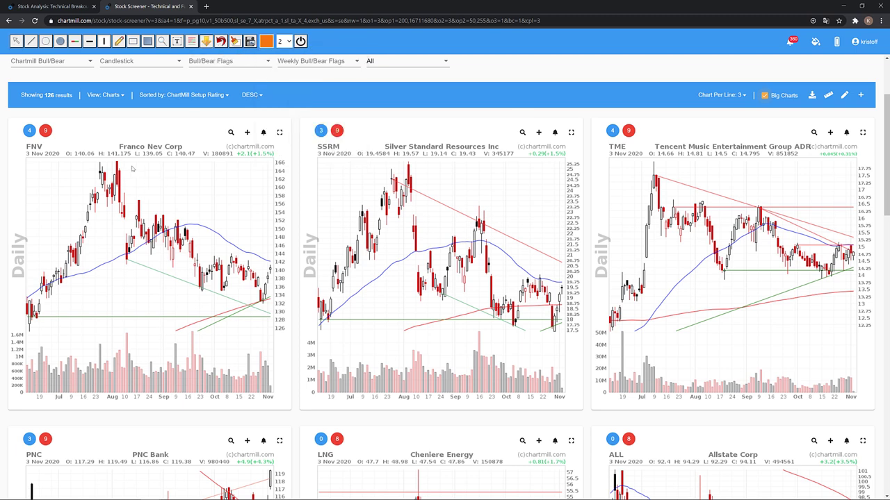
left_click_drag(132, 167, 263, 285)
scroll(347, 297, "down", 2)
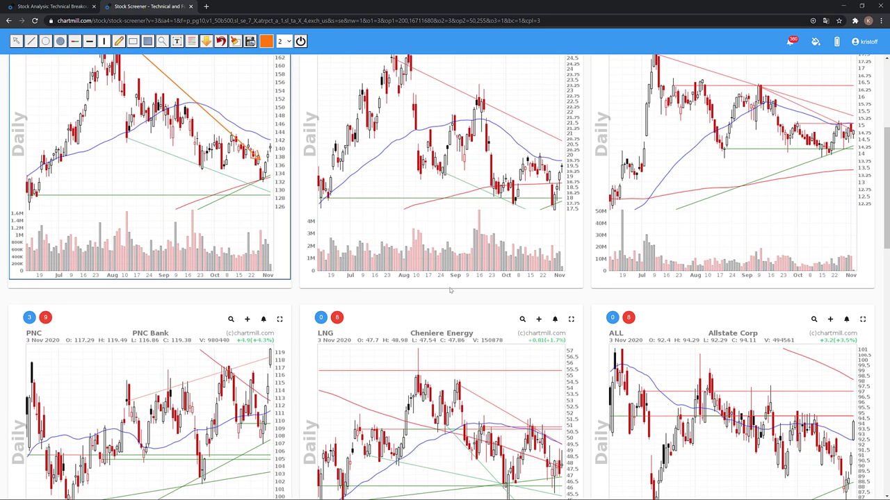
left_click_drag(245, 183, 268, 145)
scroll(327, 263, "down", 3)
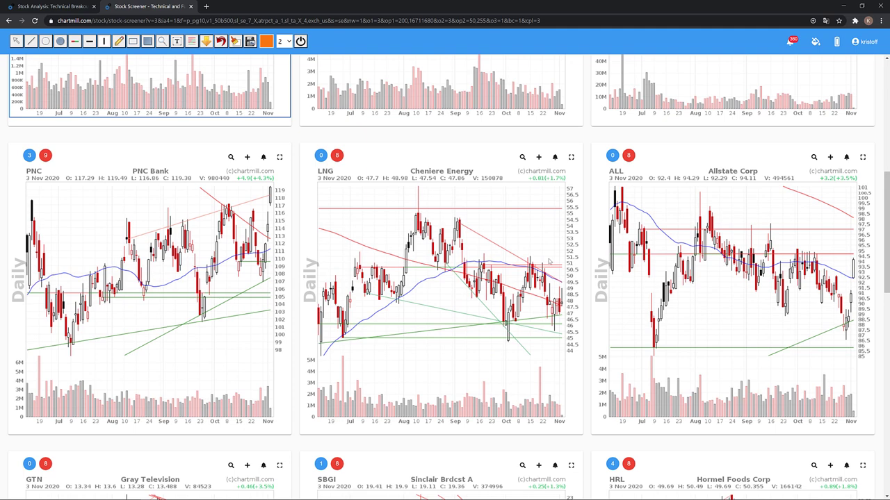
mouse_move(700, 195)
left_mouse_down()
mouse_move(837, 324)
mouse_move(851, 267)
left_mouse_up()
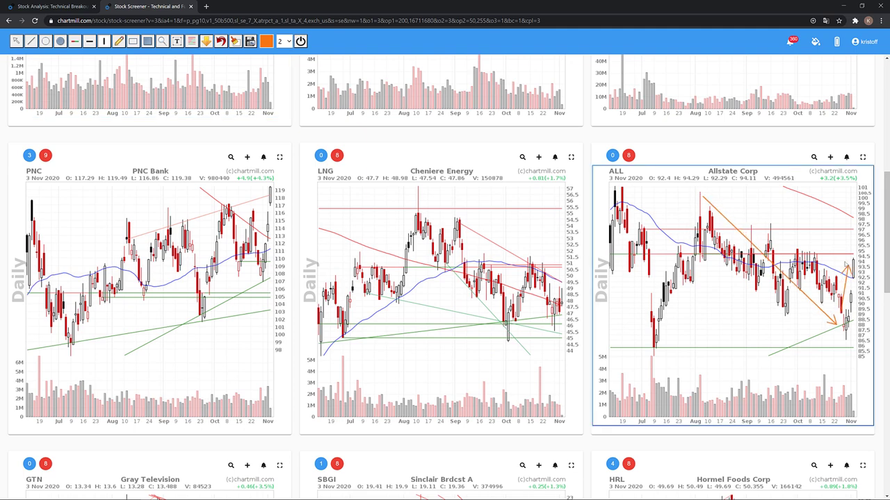
scroll(388, 263, "down", 5)
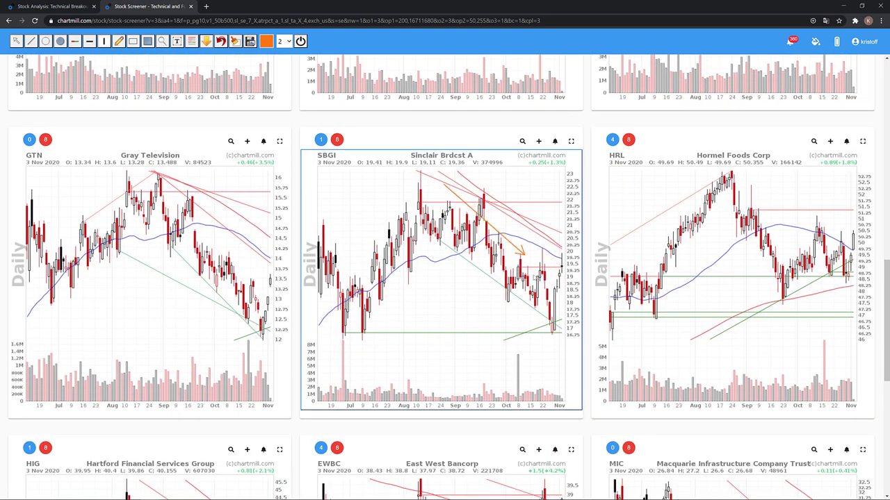
mouse_move(444, 185)
left_mouse_down()
mouse_move(539, 306)
mouse_move(557, 264)
left_mouse_up()
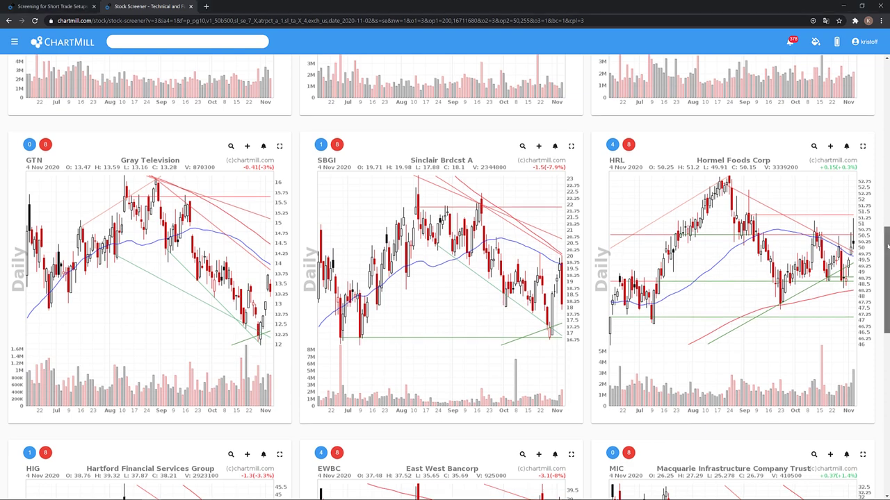
left_click_drag(883, 244, 873, 162)
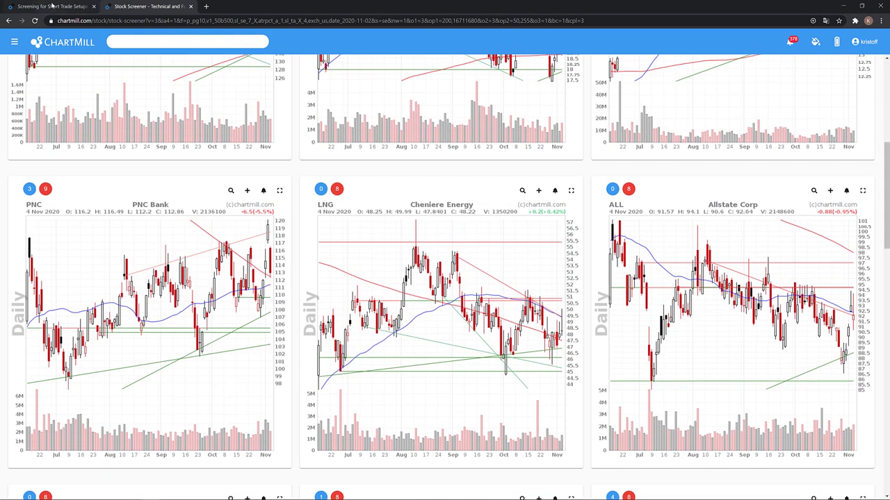
Switch to the Screening for Short Trade Setups article and read down to Mean Reversion Short Ideas
left_click(54, 6)
scroll(212, 91, "down", 3)
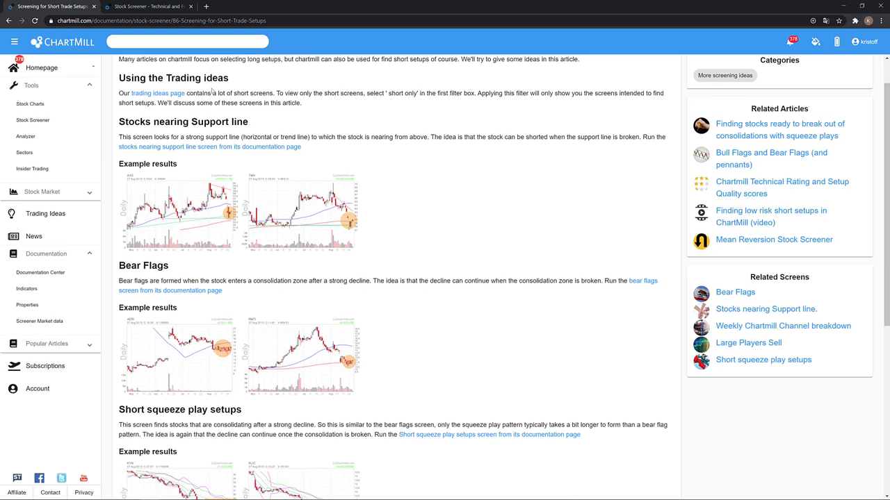
scroll(212, 91, "down", 3)
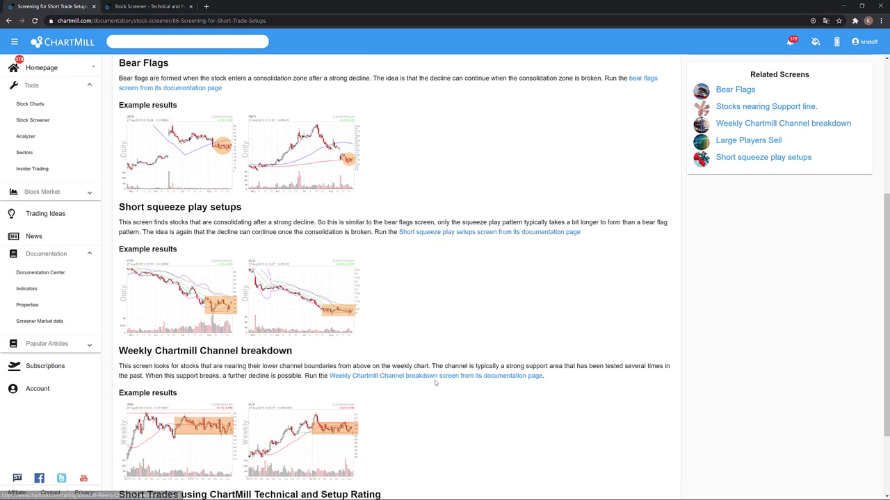
scroll(424, 379, "down", 3)
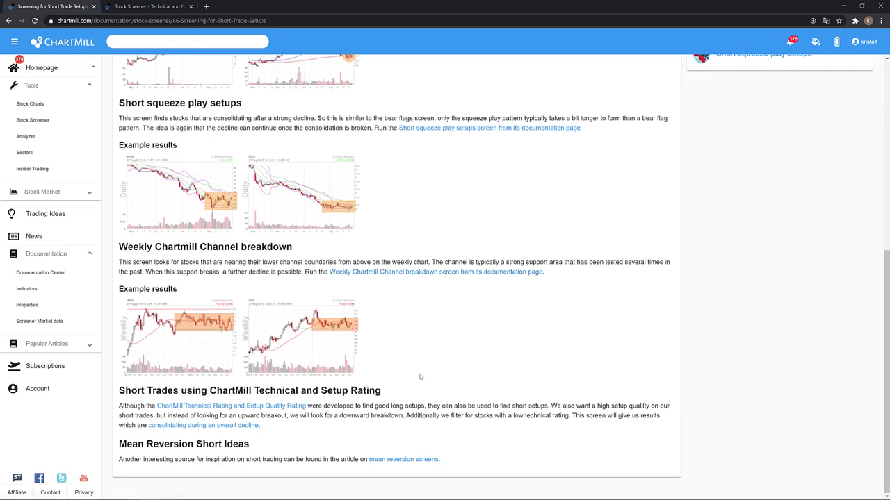
scroll(420, 377, "up", 6)
scroll(420, 377, "up", 3)
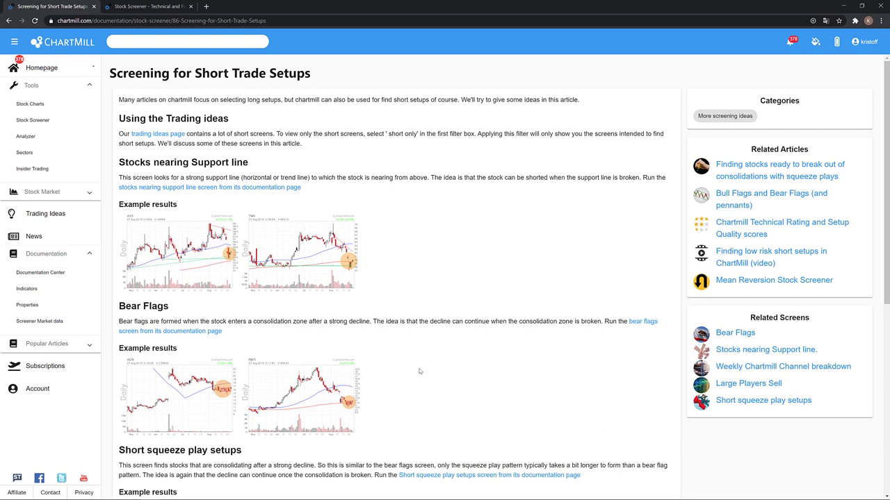
From the screener tab, open the Trading Ideas page via the navigation menu
left_click(138, 10)
scroll(97, 60, "up", 6)
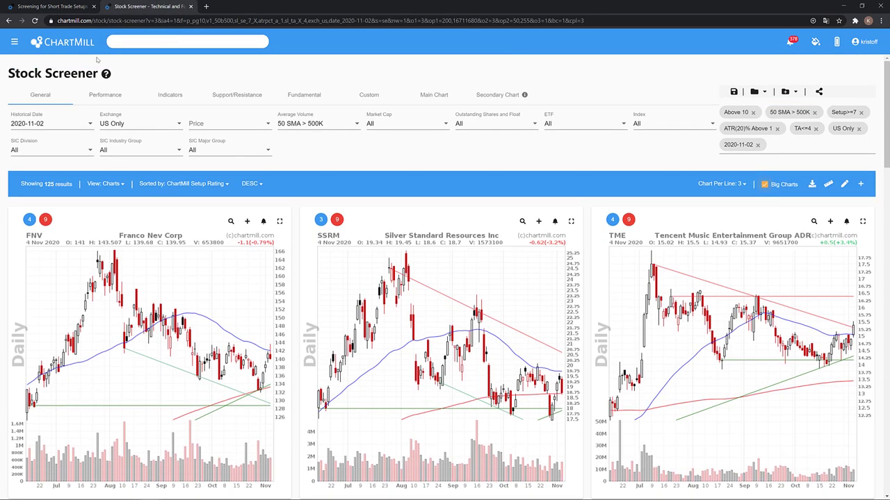
left_click(15, 42)
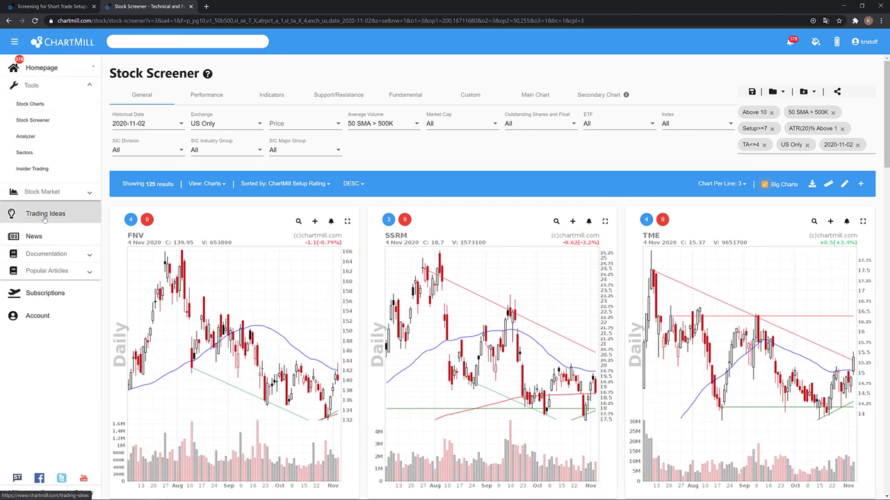
left_click(51, 216)
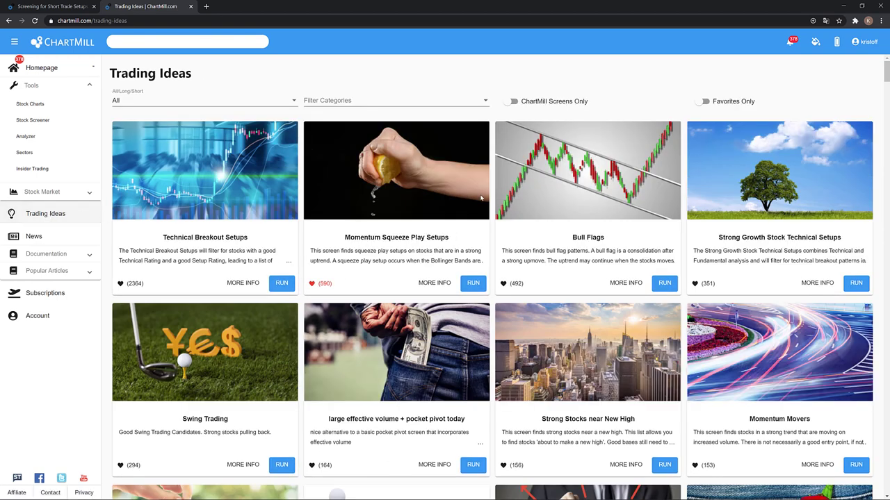
Browse the ChartMill Screens Only trading ideas, then start a fresh default Stock Screener
left_click(513, 101)
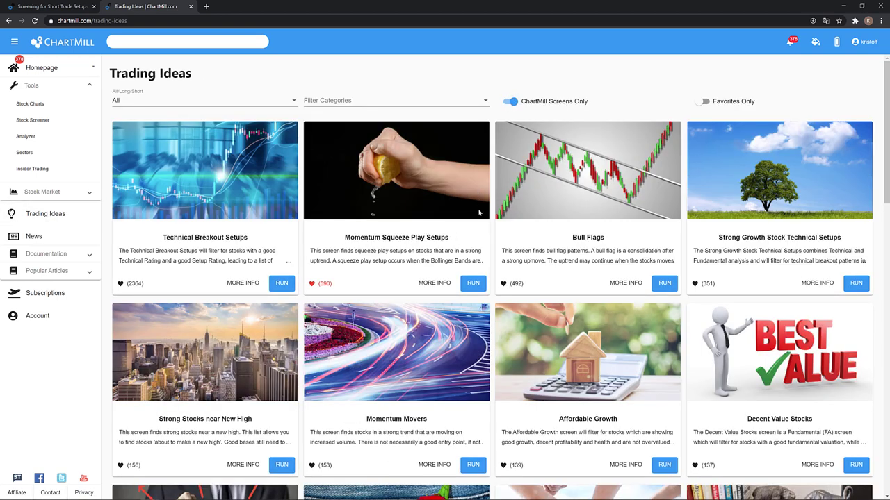
scroll(479, 229, "down", 1)
scroll(479, 229, "down", 3)
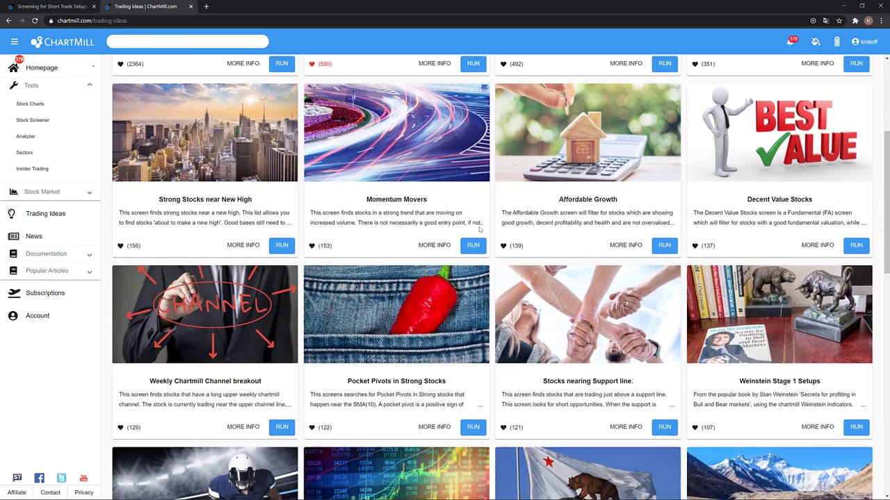
scroll(479, 230, "down", 4)
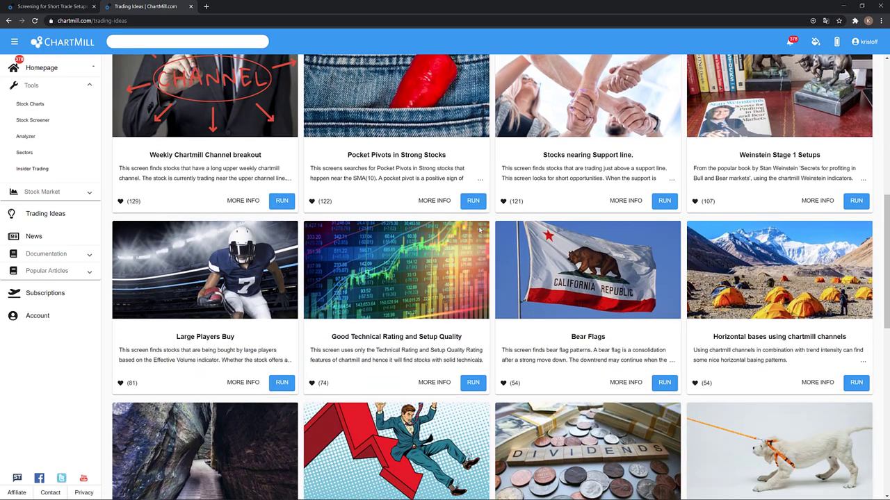
scroll(479, 230, "down", 1)
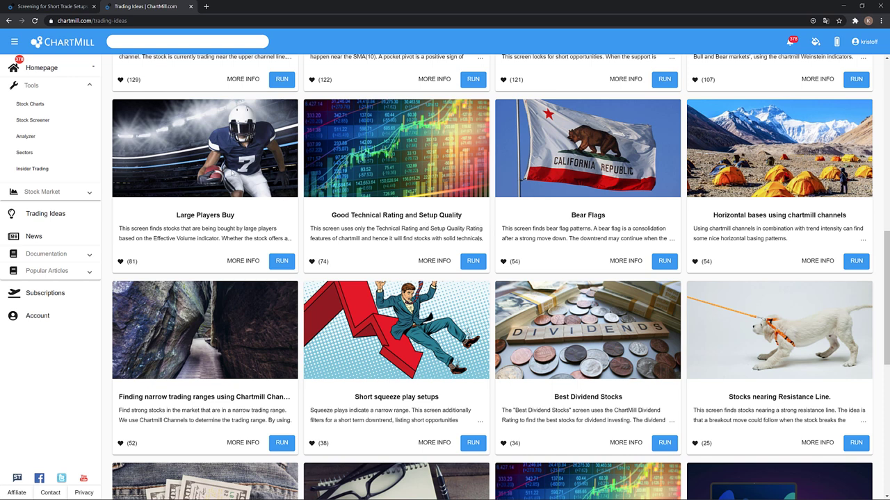
left_click(33, 120)
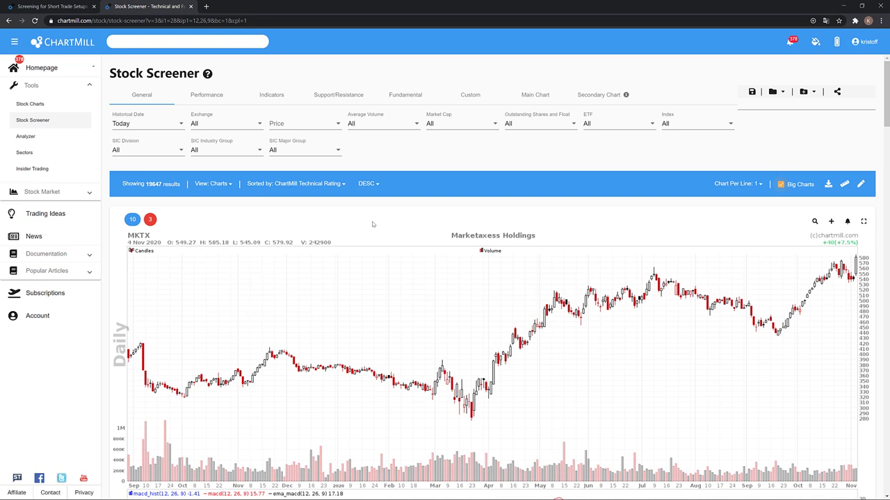
From the homepage, go to the Documentation Center and search for 'stoploss'
left_click(46, 71)
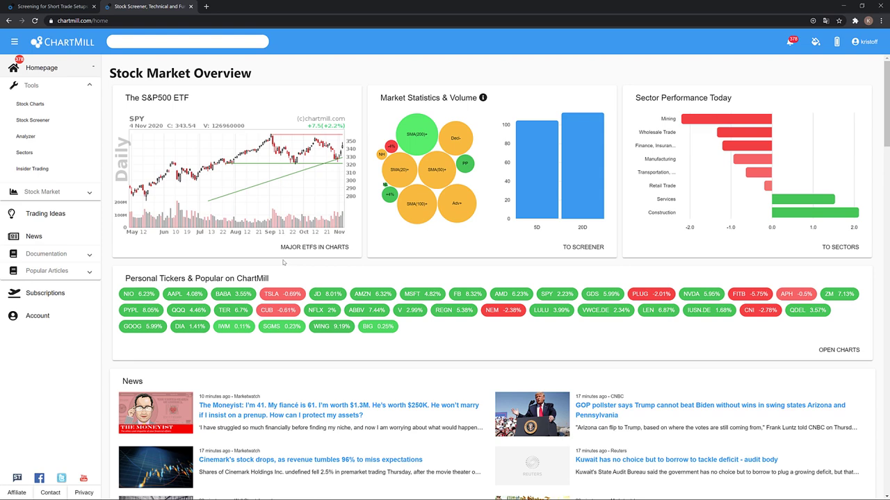
left_click(45, 254)
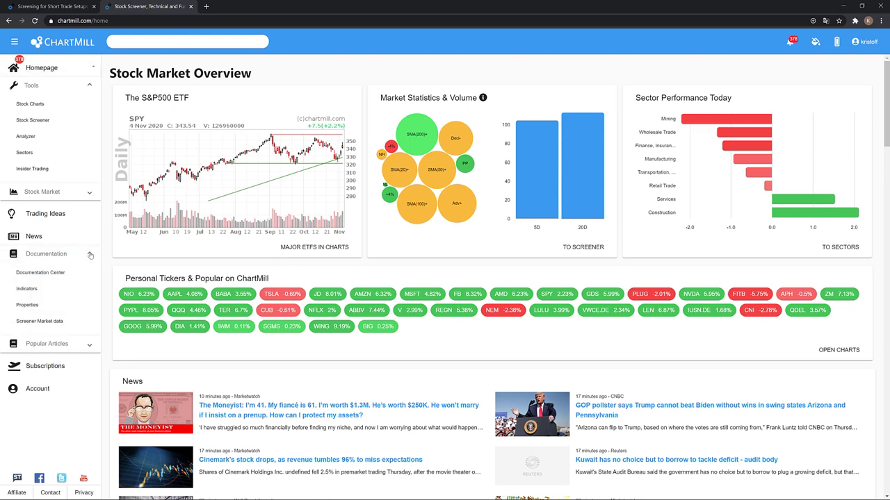
left_click(41, 272)
left_click(667, 75)
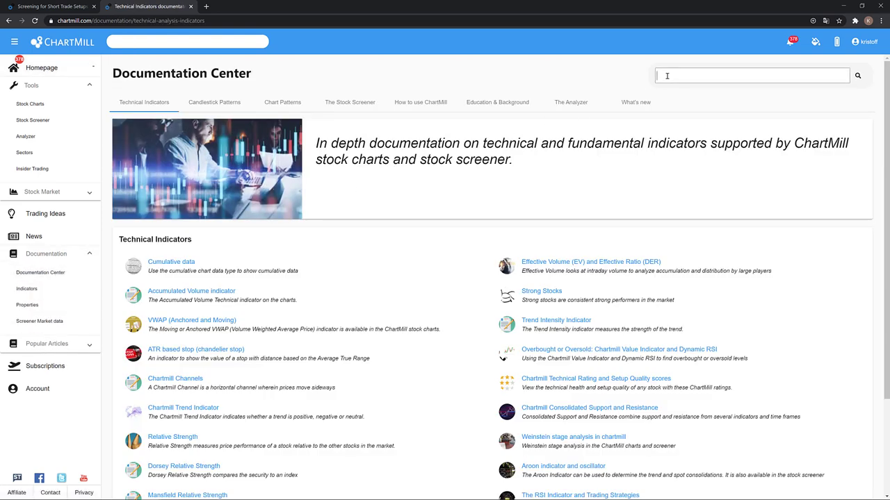
type("stoploss")
key("Return")
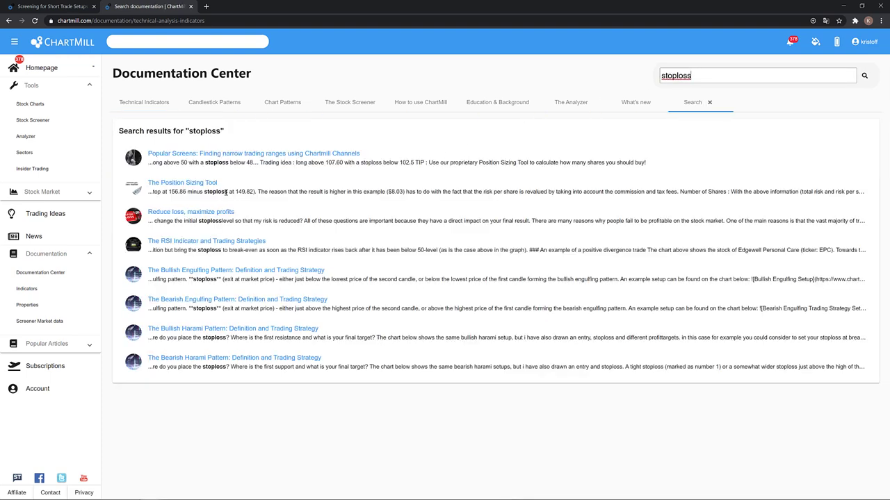
Read the Reduce loss, maximize profits article, then go back to the Documentation Center
left_click(219, 212)
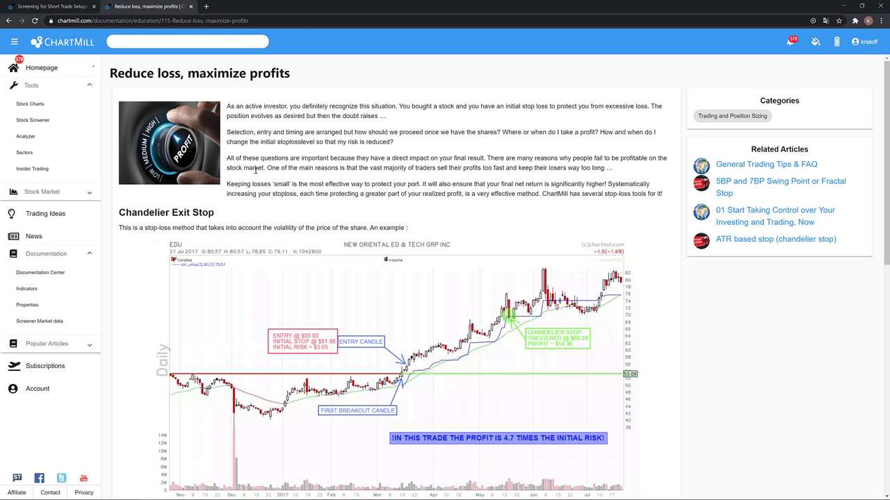
scroll(255, 170, "down", 4)
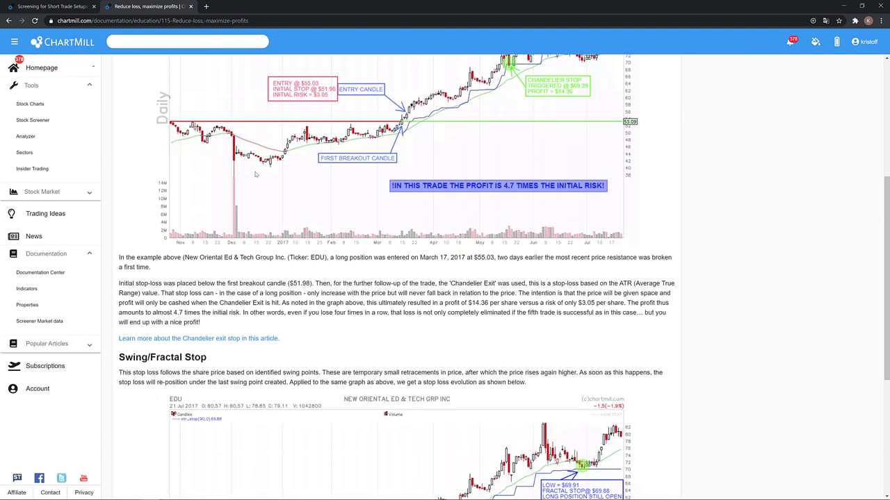
scroll(255, 174, "down", 4)
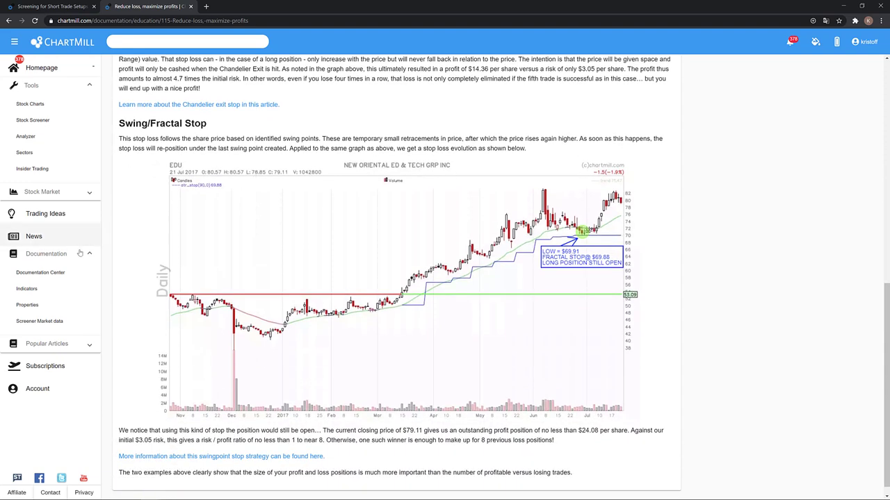
left_click(61, 271)
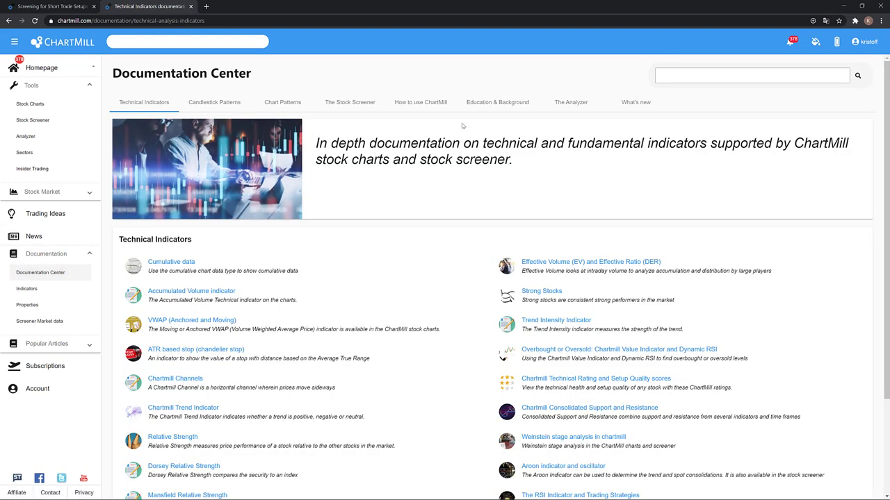
Show the Education & Background articles, including Trading and Position Sizing and Publications
left_click(513, 105)
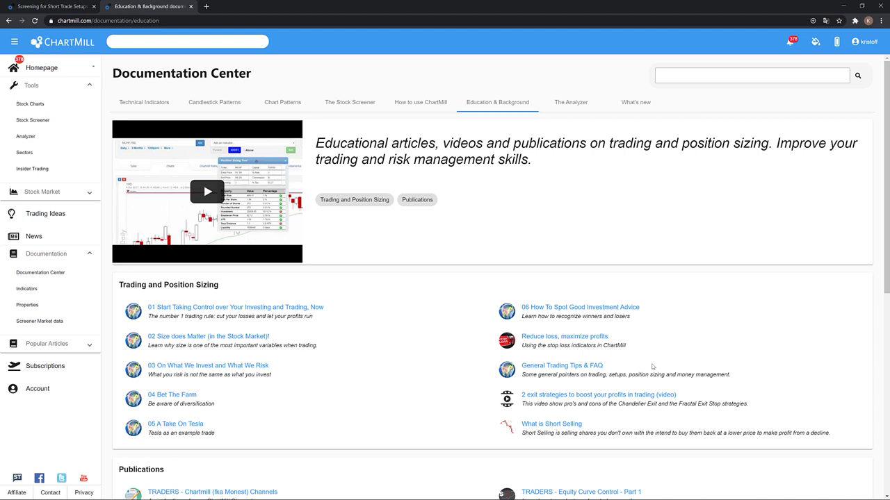
scroll(652, 367, "down", 1)
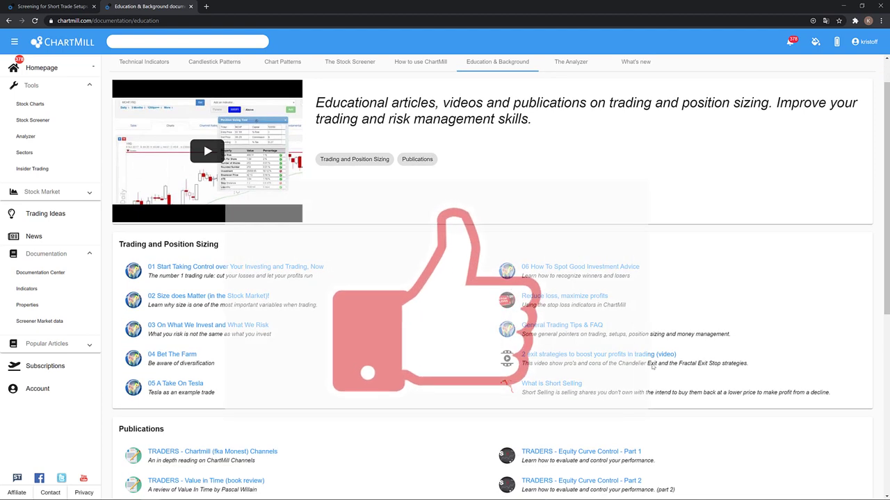